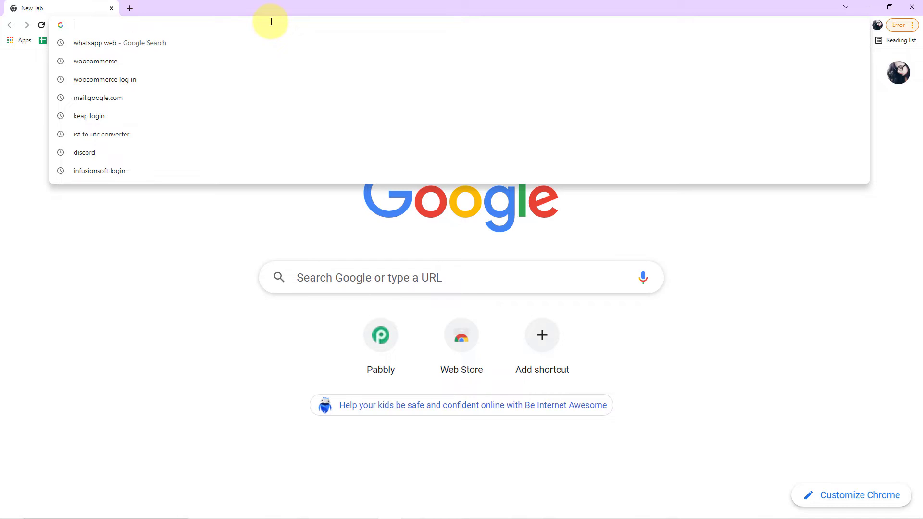
Open the Pabbly website and go to the Pabbly Connect product page
{"action": "type", "text": "pabbly"}
{"action": "key", "text": "Return"}
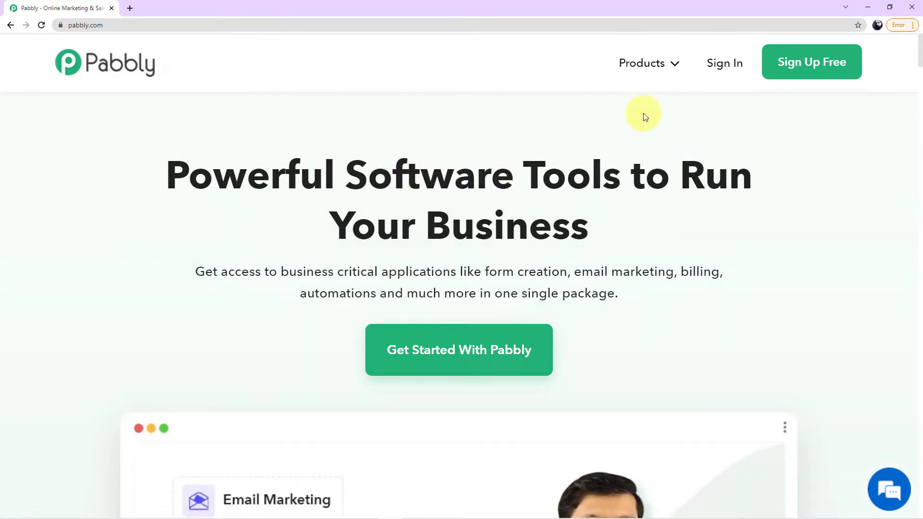
{"action": "mouse_move", "coordinate": [644, 77]}
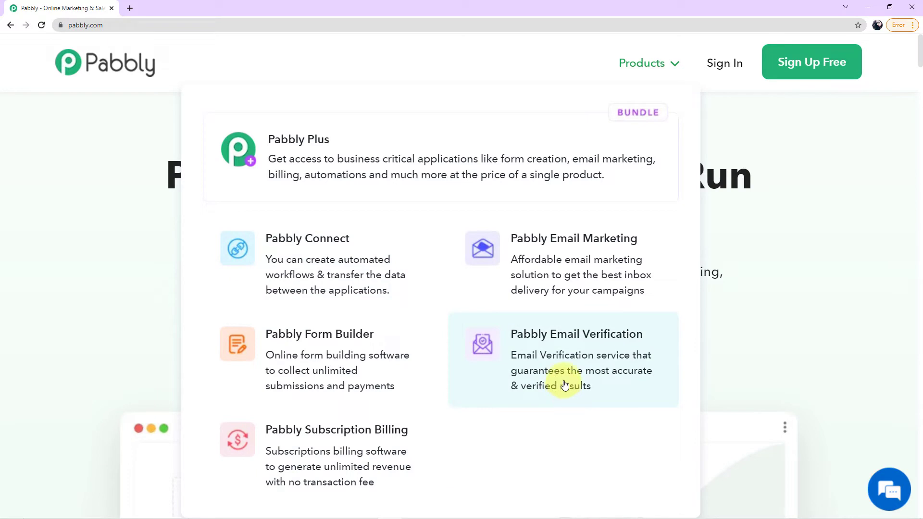
{"action": "left_click", "coordinate": [345, 280]}
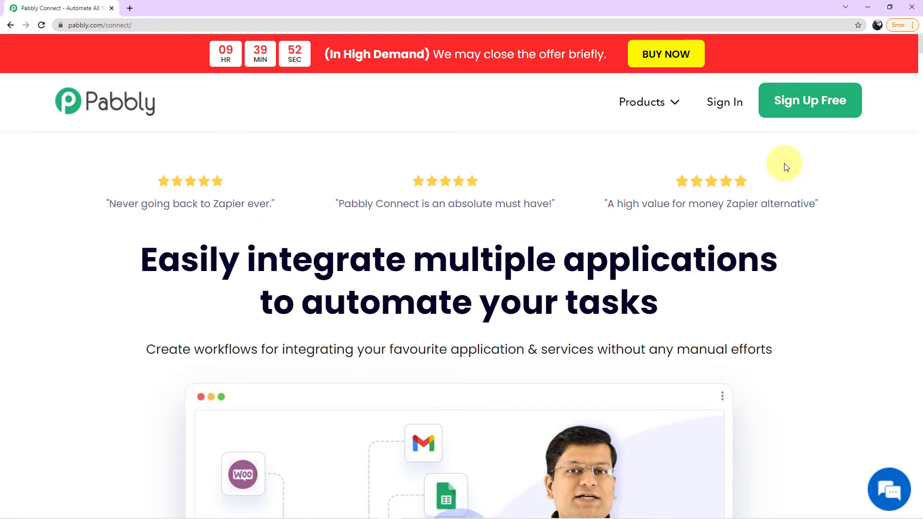
Sign in to the Pabbly account and open the Pabbly Connect dashboard
{"action": "left_click", "coordinate": [728, 107]}
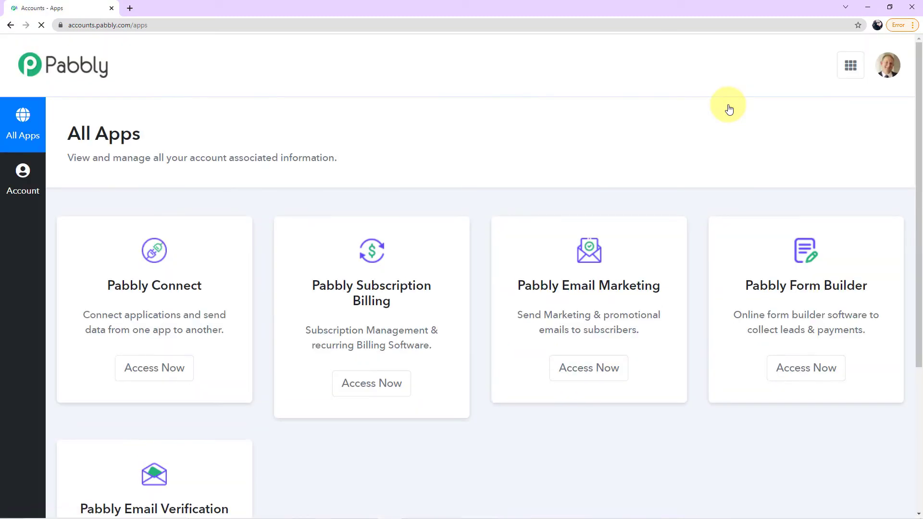
{"action": "scroll", "coordinate": [641, 148], "scroll_direction": "down", "scroll_amount": 2}
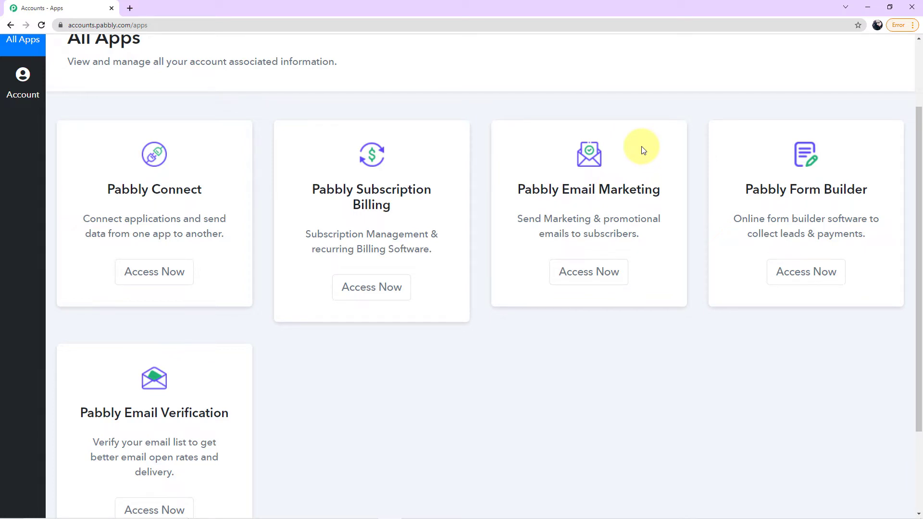
{"action": "left_click", "coordinate": [177, 272]}
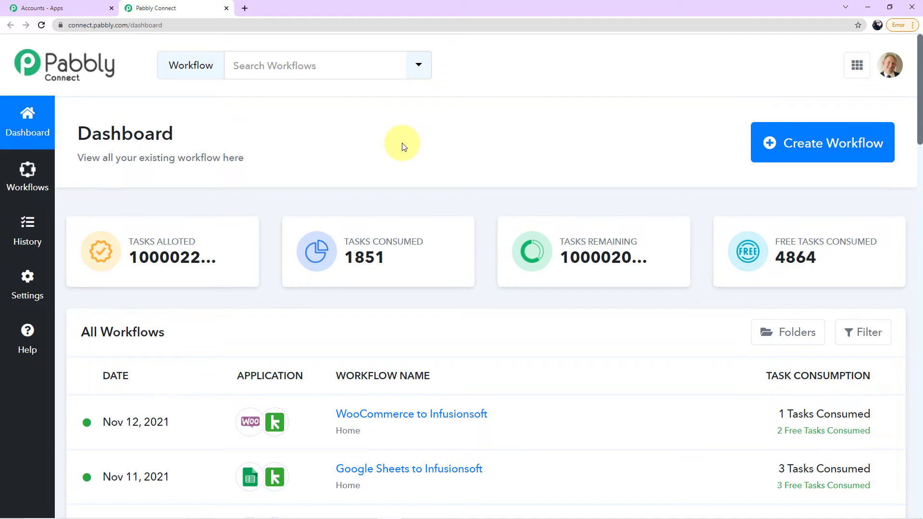
Create a new workflow named "Shopify to Infusionsoft"
{"action": "left_click", "coordinate": [807, 152]}
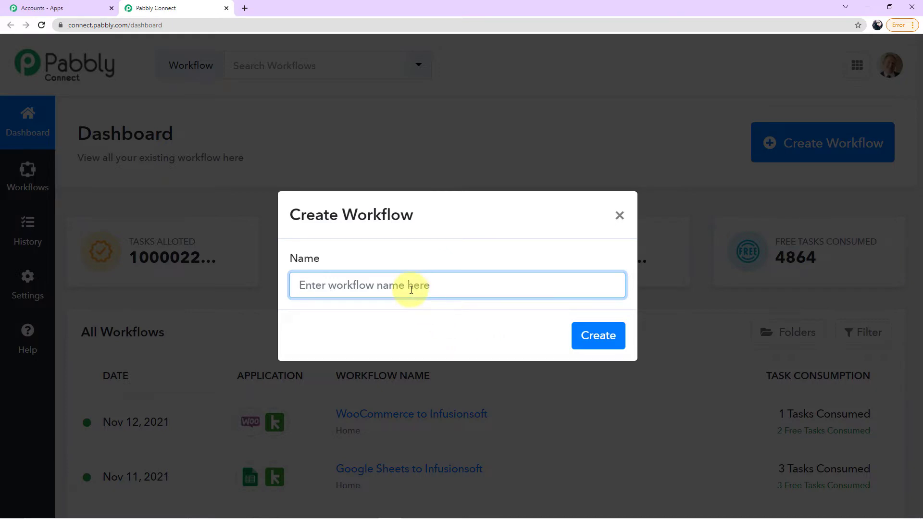
{"action": "type", "text": "Sh"}
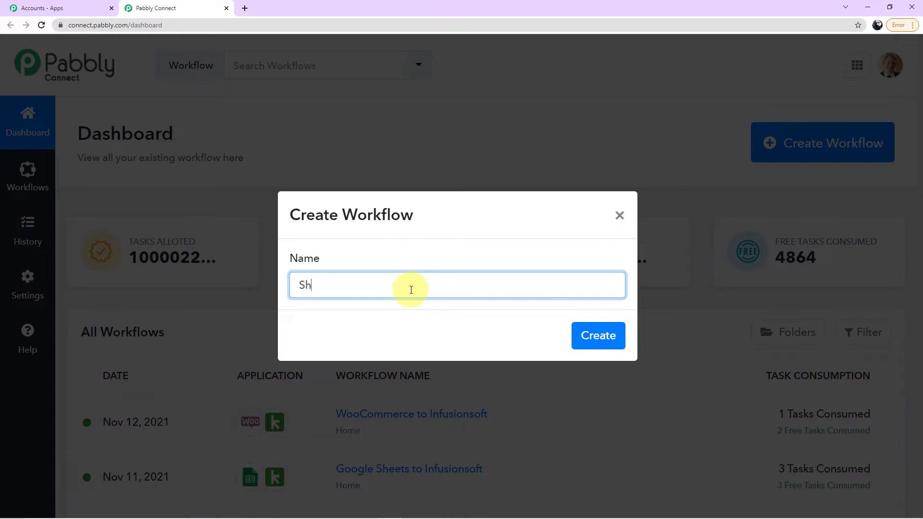
{"action": "type", "text": "opify to Infusionsoft"}
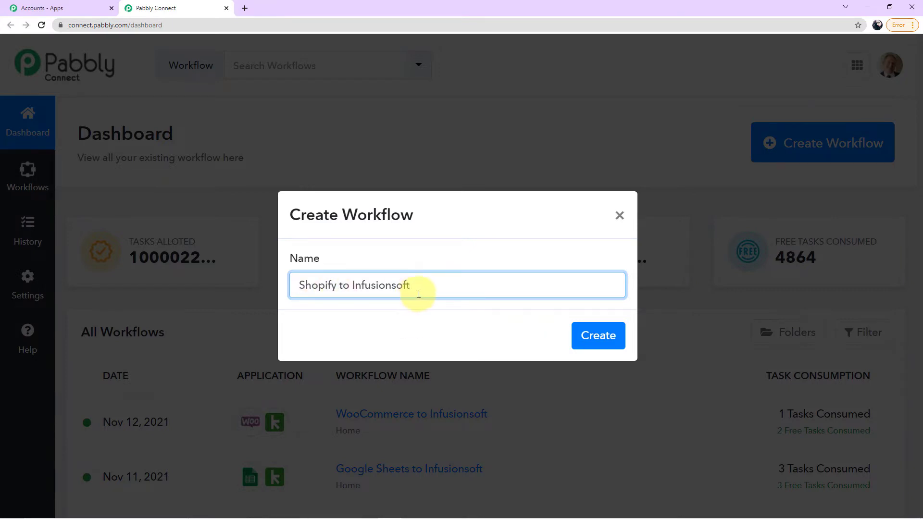
{"action": "left_click", "coordinate": [588, 335]}
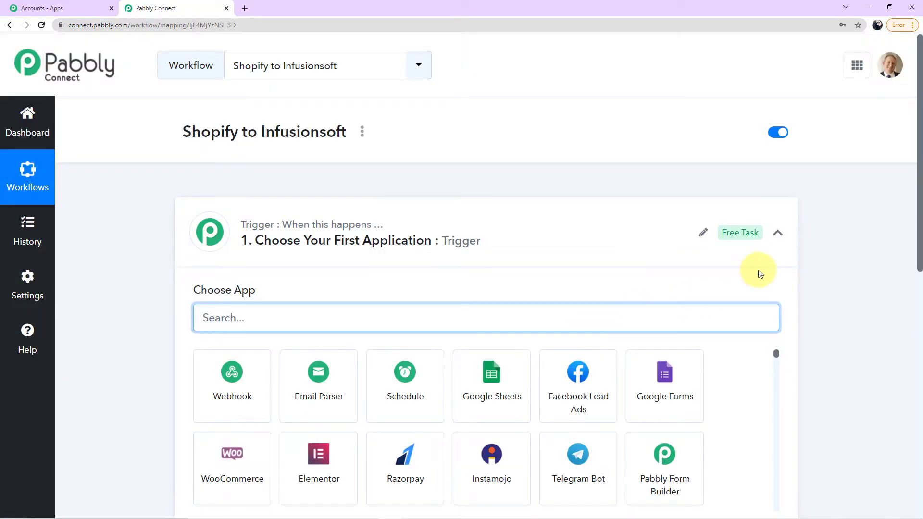
Choose Shopify as the trigger application of the workflow's first step
{"action": "left_click", "coordinate": [778, 234]}
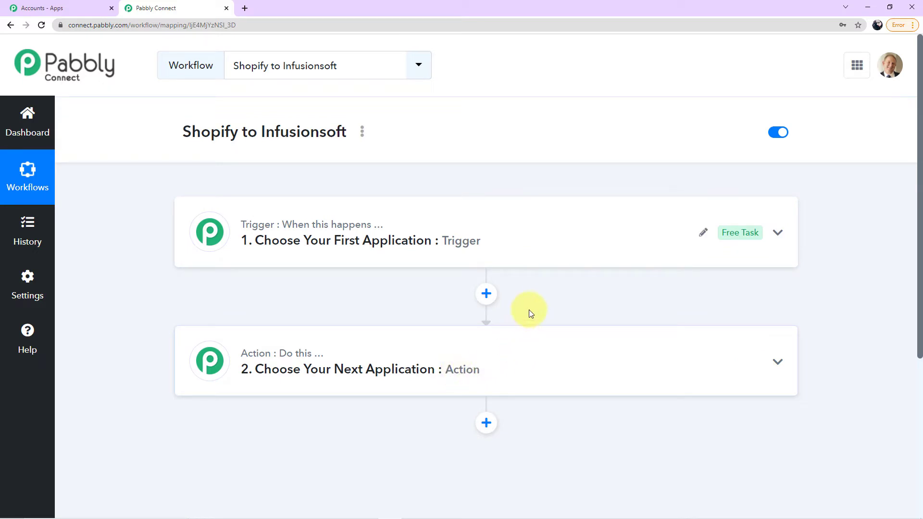
{"action": "left_click", "coordinate": [518, 239]}
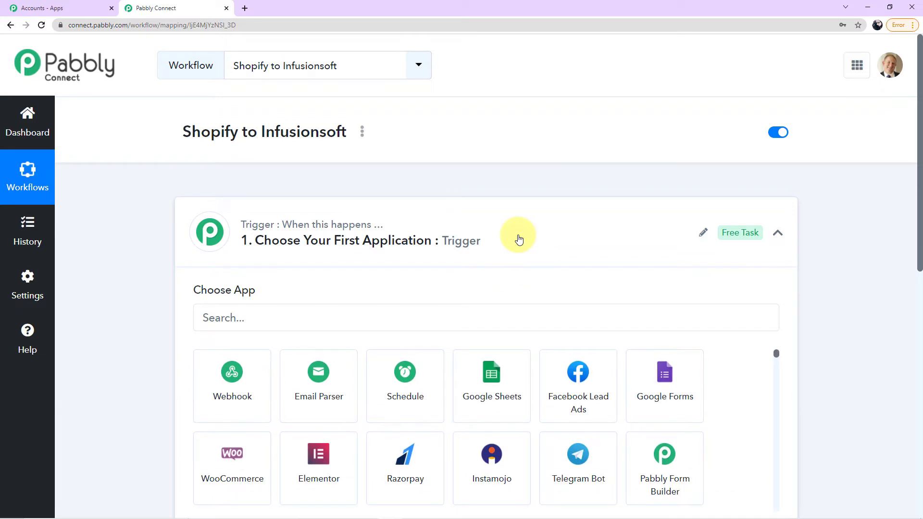
{"action": "scroll", "coordinate": [518, 239], "scroll_direction": "down", "scroll_amount": 1}
{"action": "left_click", "coordinate": [276, 269]}
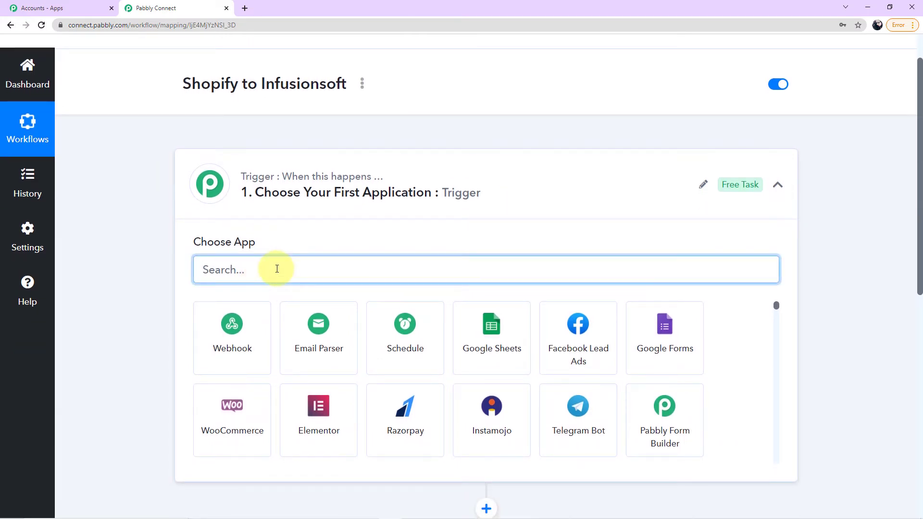
{"action": "type", "text": "shoi"}
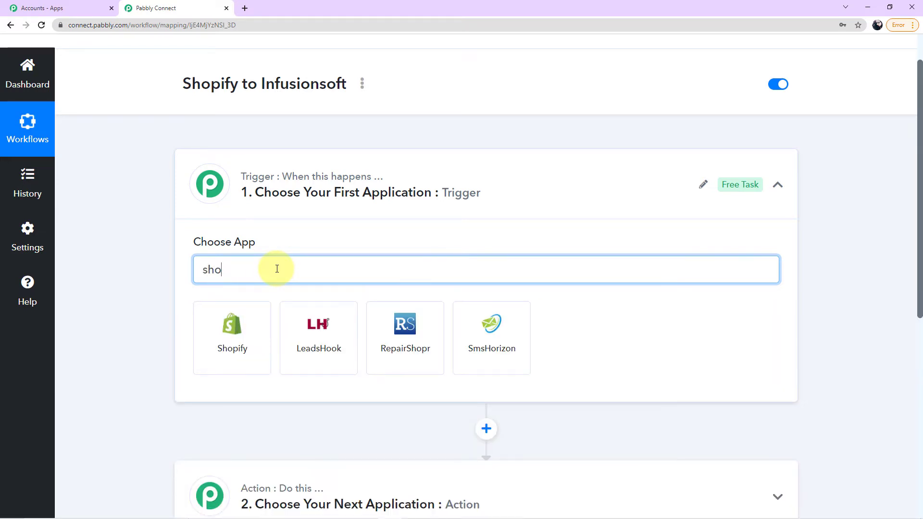
{"action": "left_click", "coordinate": [249, 331]}
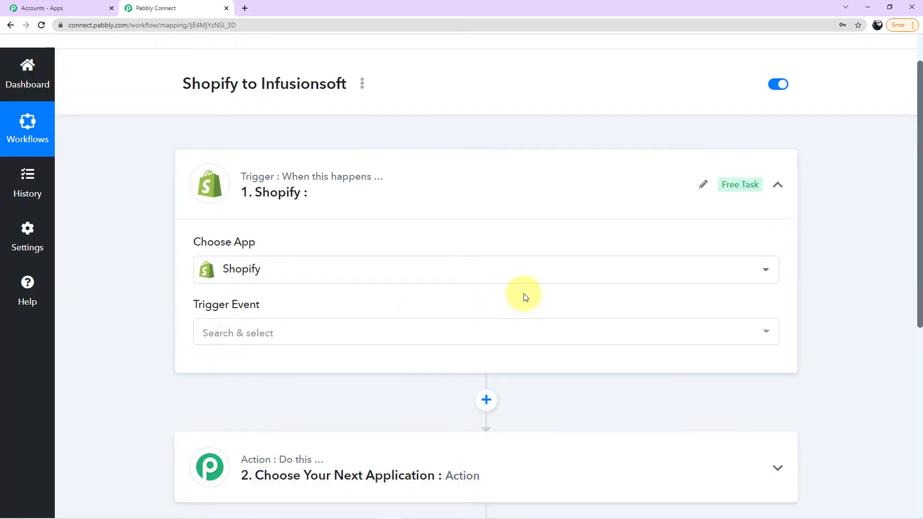
Set the Shopify trigger event to New Customer and review the webhook URL provided for it
{"action": "left_click", "coordinate": [766, 334]}
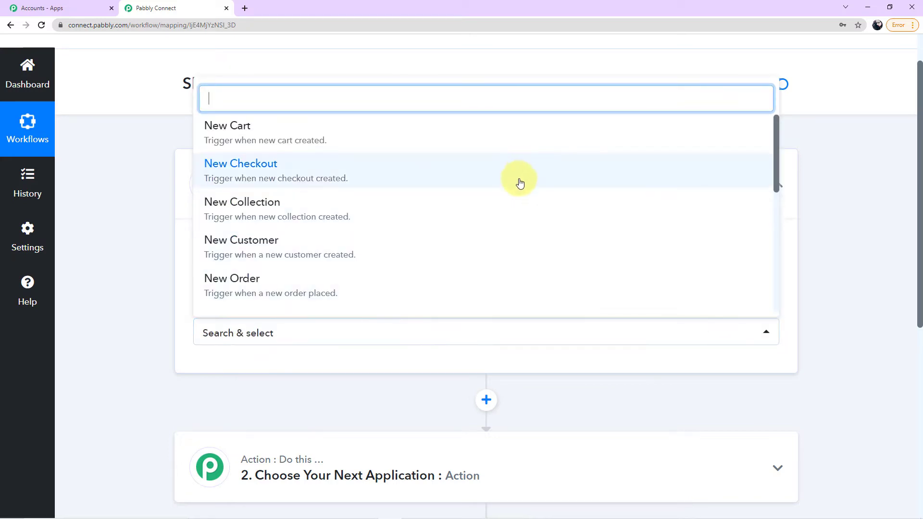
{"action": "scroll", "coordinate": [518, 188], "scroll_direction": "down", "scroll_amount": 2}
{"action": "scroll", "coordinate": [513, 220], "scroll_direction": "down", "scroll_amount": 3}
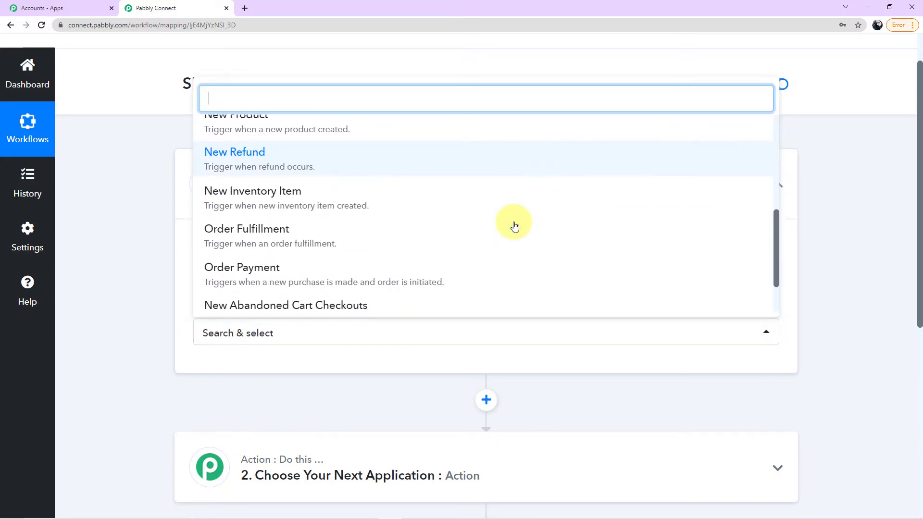
{"action": "scroll", "coordinate": [476, 252], "scroll_direction": "down", "scroll_amount": 1}
{"action": "scroll", "coordinate": [462, 255], "scroll_direction": "up", "scroll_amount": 4}
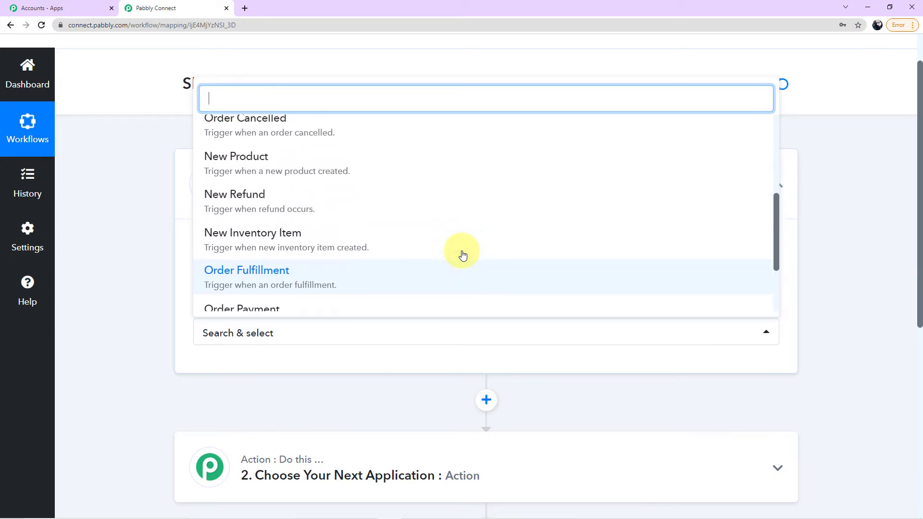
{"action": "scroll", "coordinate": [462, 254], "scroll_direction": "up", "scroll_amount": 3}
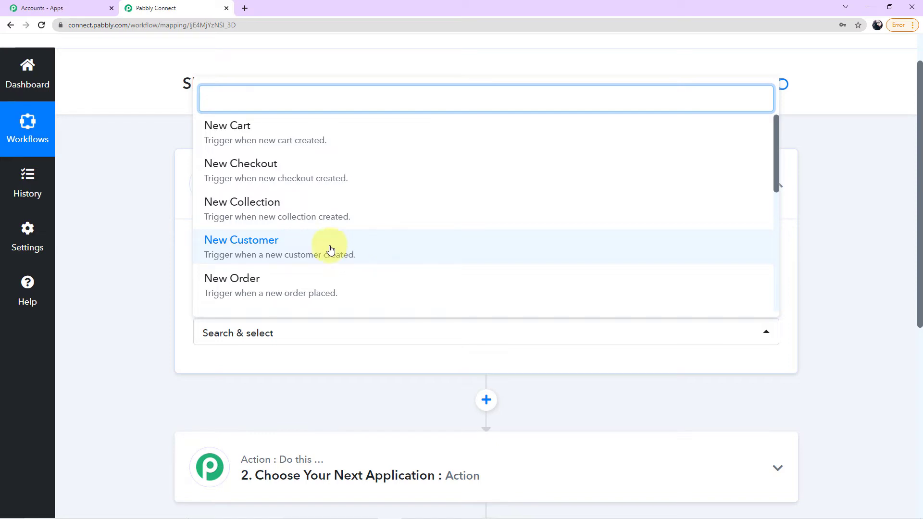
{"action": "left_click", "coordinate": [275, 249]}
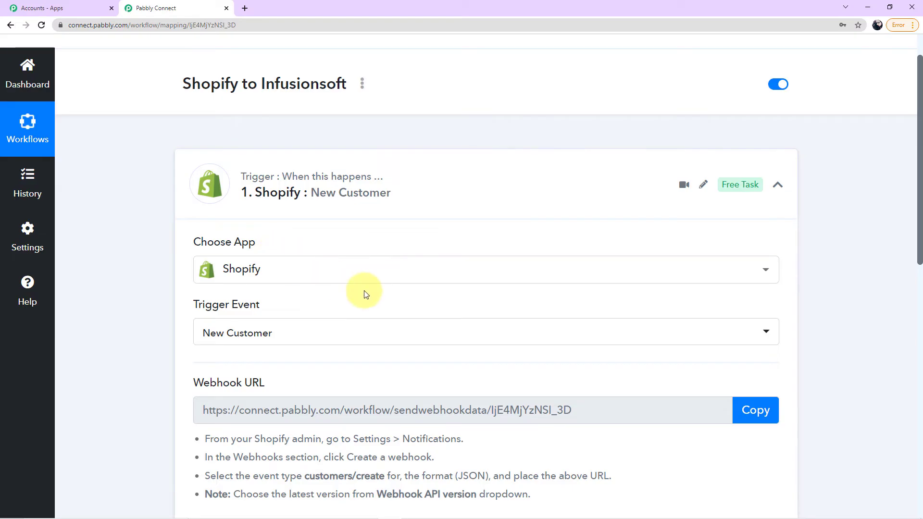
{"action": "scroll", "coordinate": [362, 290], "scroll_direction": "down", "scroll_amount": 3}
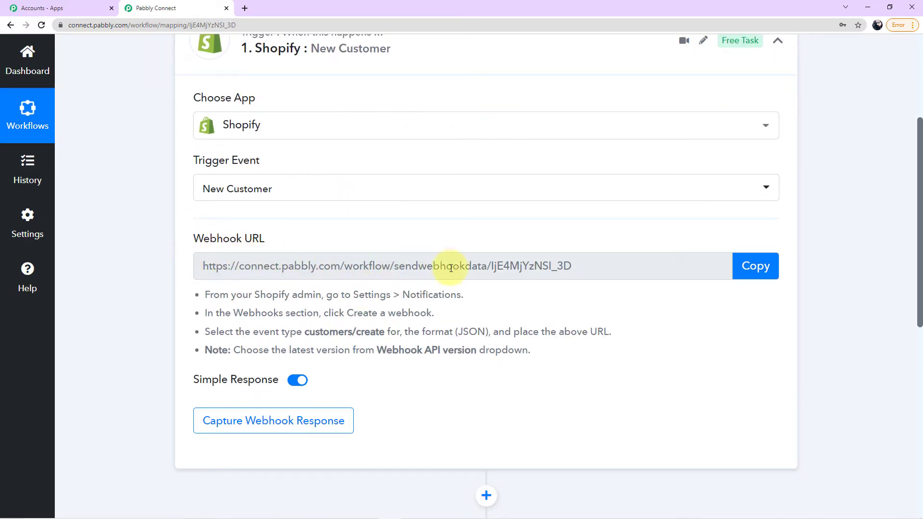
{"action": "left_click_drag", "start_coordinate": [591, 265], "coordinate": [78, 251]}
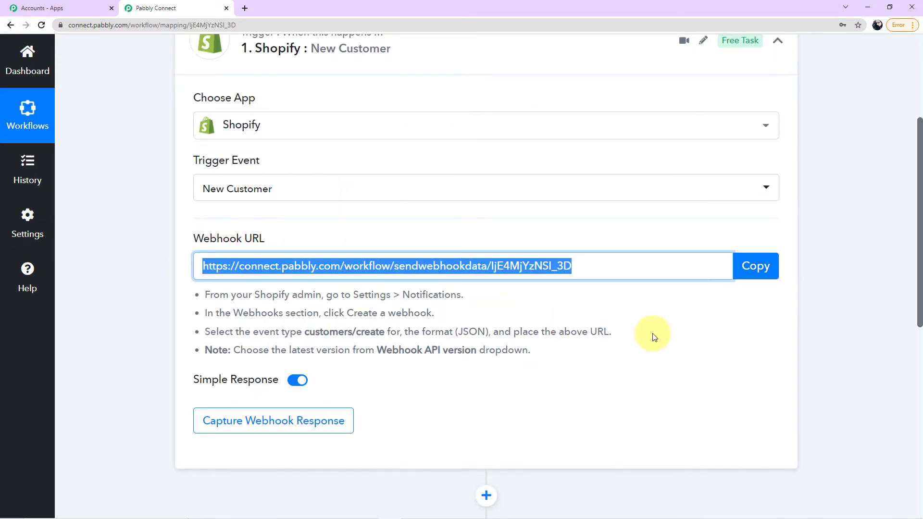
{"action": "left_click", "coordinate": [639, 329]}
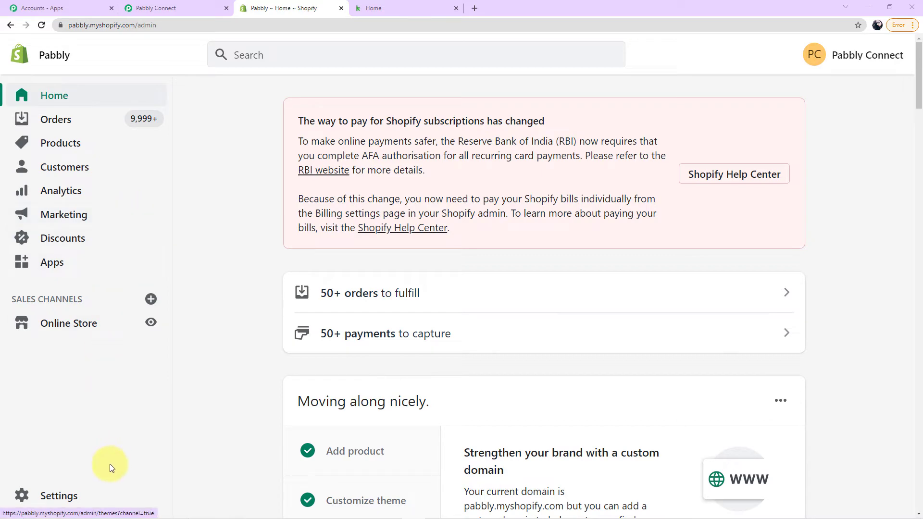
Switch to the Shopify admin, open the store's Notifications settings and start creating a webhook
{"action": "left_click", "coordinate": [68, 503]}
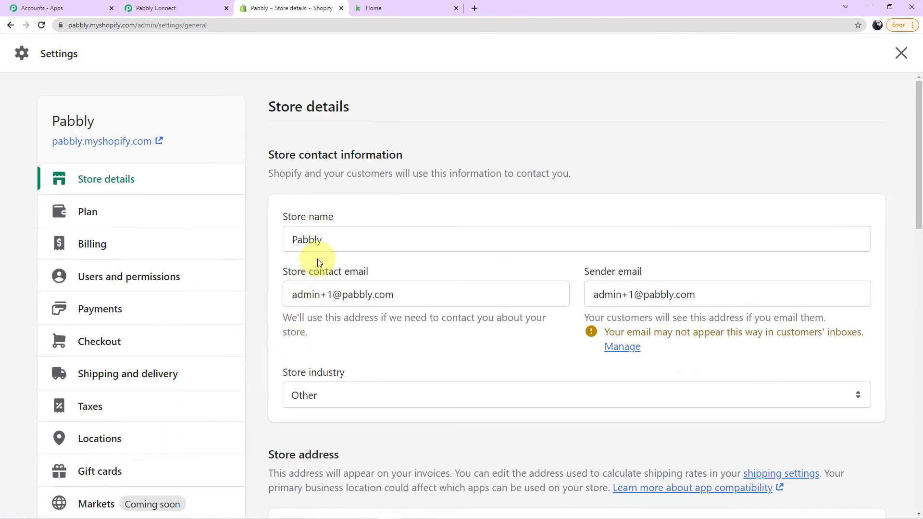
{"action": "scroll", "coordinate": [190, 270], "scroll_direction": "down", "scroll_amount": 3}
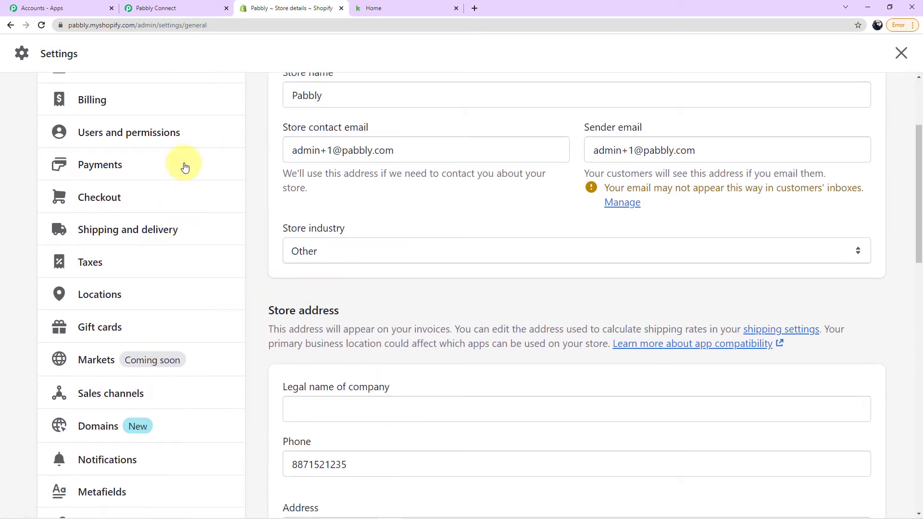
{"action": "scroll", "coordinate": [178, 253], "scroll_direction": "down", "scroll_amount": 4}
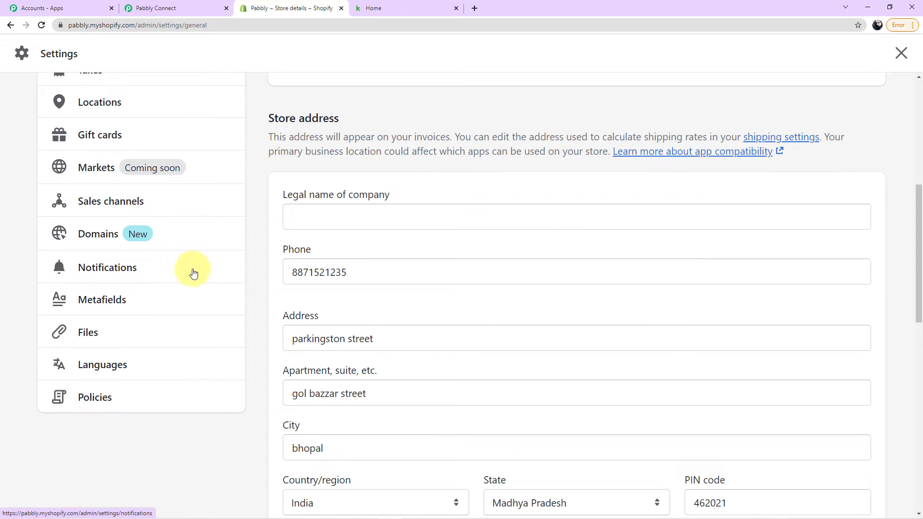
{"action": "left_click", "coordinate": [120, 271]}
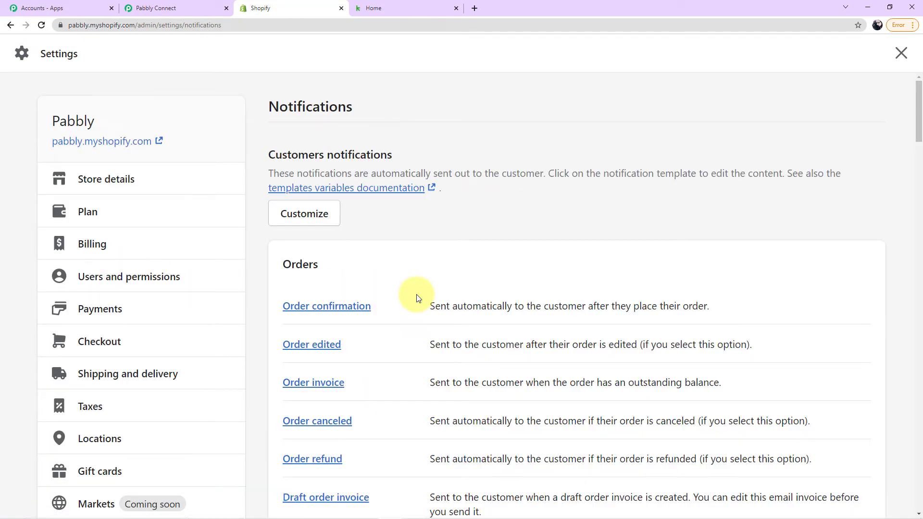
{"action": "scroll", "coordinate": [417, 298], "scroll_direction": "down", "scroll_amount": 15}
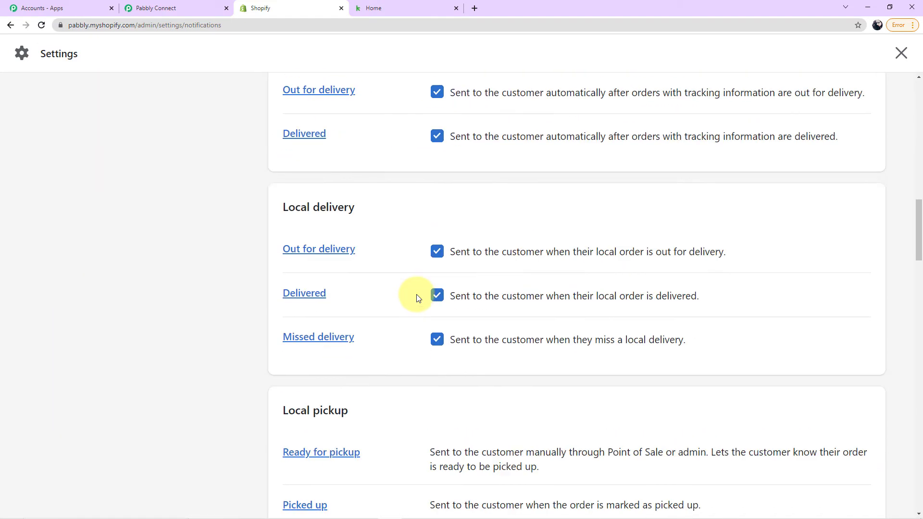
{"action": "scroll", "coordinate": [417, 298], "scroll_direction": "down", "scroll_amount": 20}
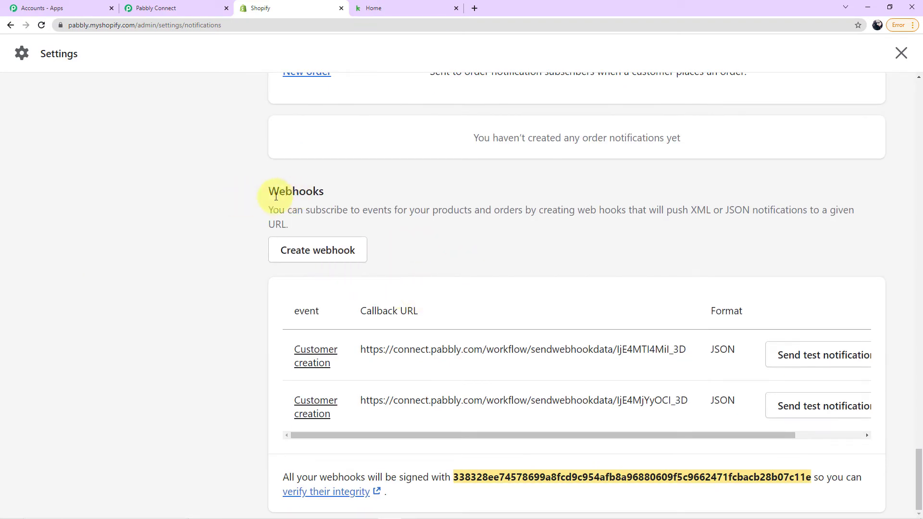
{"action": "left_click", "coordinate": [316, 252]}
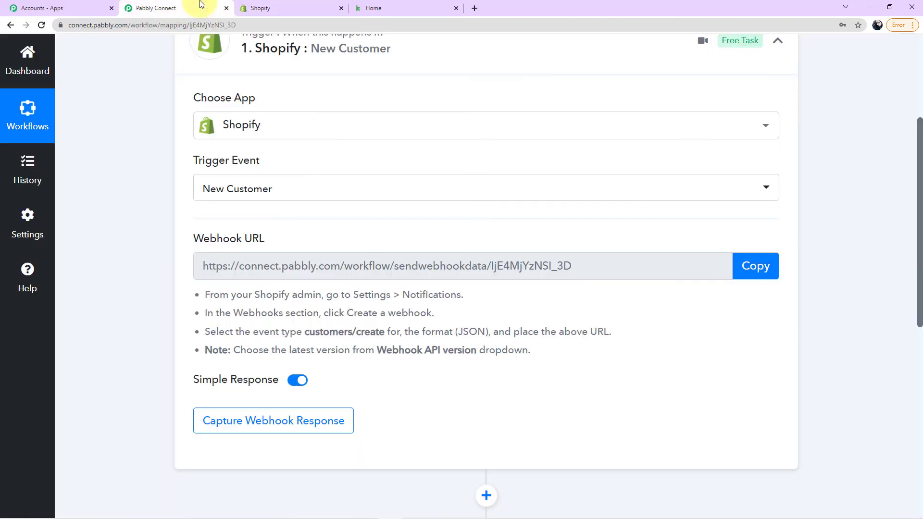
Check the required event type in the Pabbly Connect instructions and set the Shopify webhook's event to Customer creation
{"action": "left_click", "coordinate": [200, 7]}
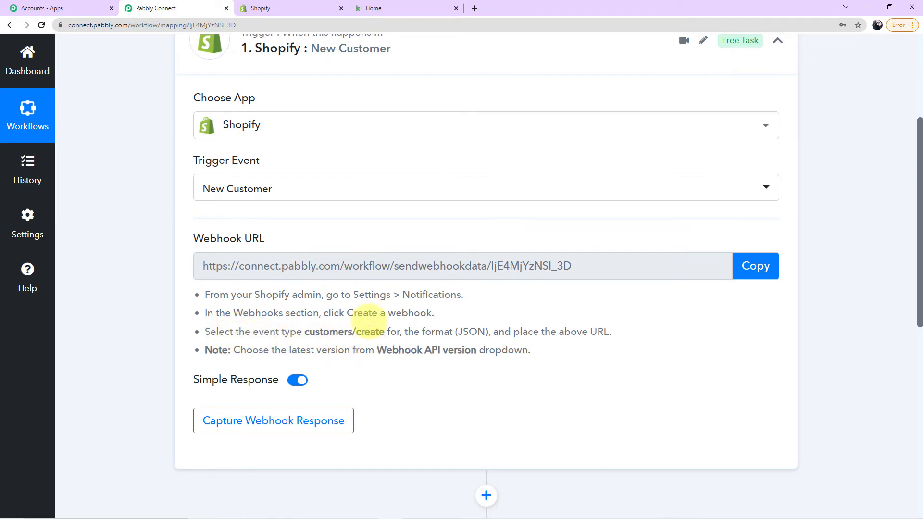
{"action": "left_click", "coordinate": [293, 8]}
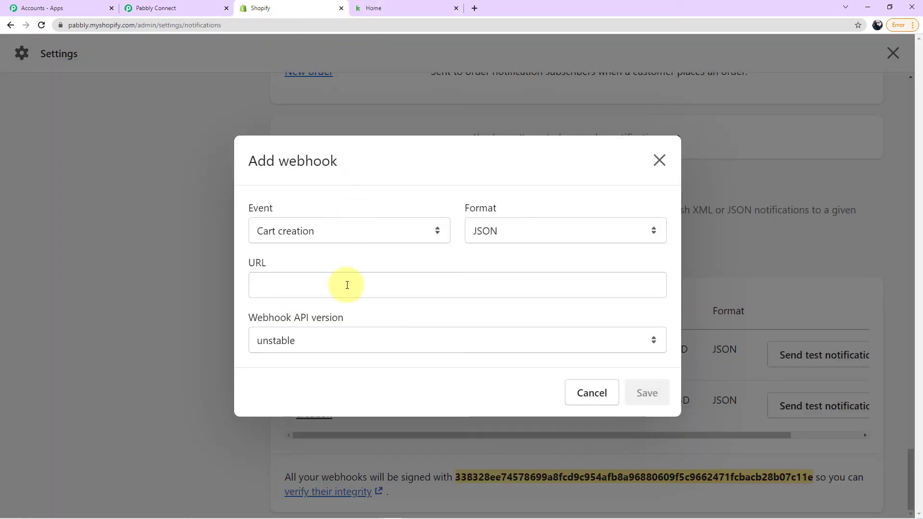
{"action": "left_click", "coordinate": [376, 234]}
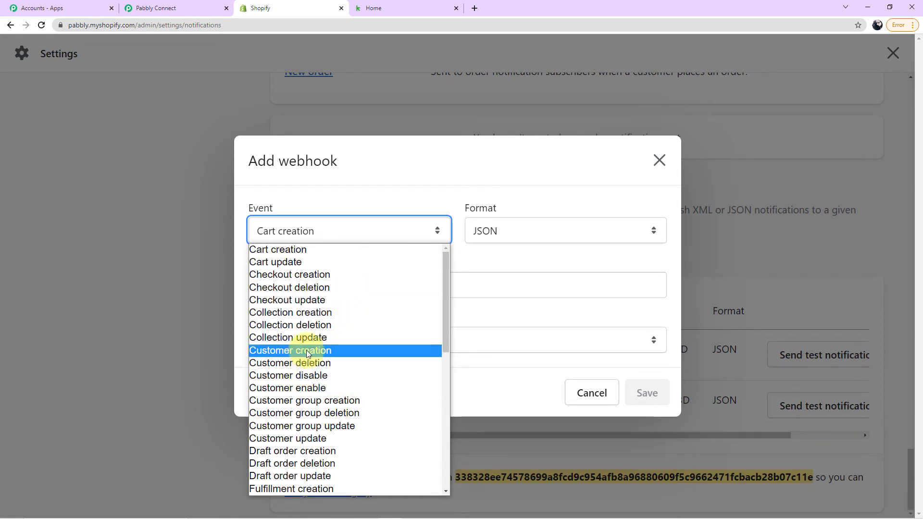
{"action": "left_click", "coordinate": [338, 348]}
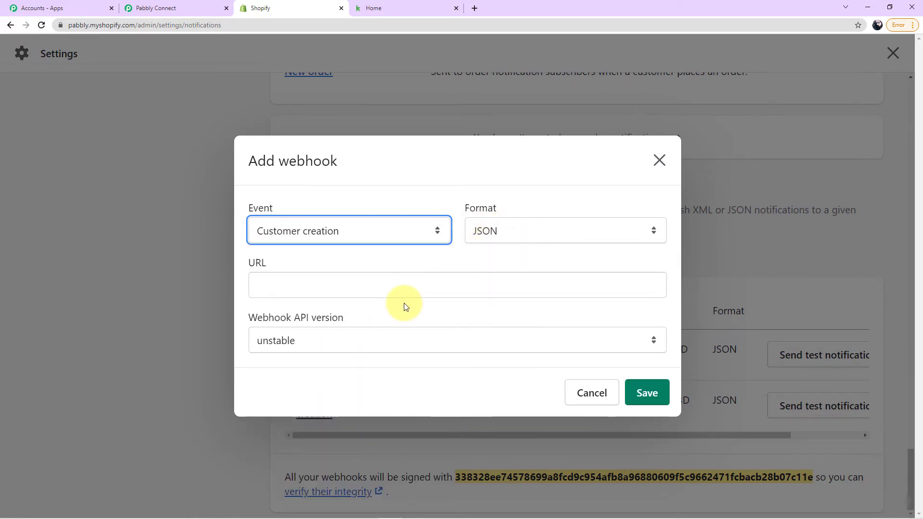
Copy the Shopify trigger's webhook URL in Pabbly Connect and start capturing its webhook response
{"action": "left_click", "coordinate": [371, 285]}
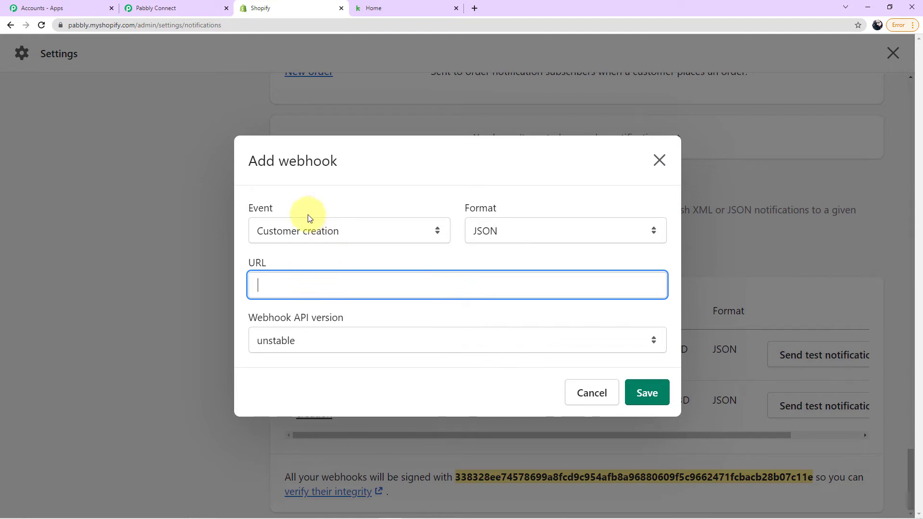
{"action": "left_click", "coordinate": [191, 6]}
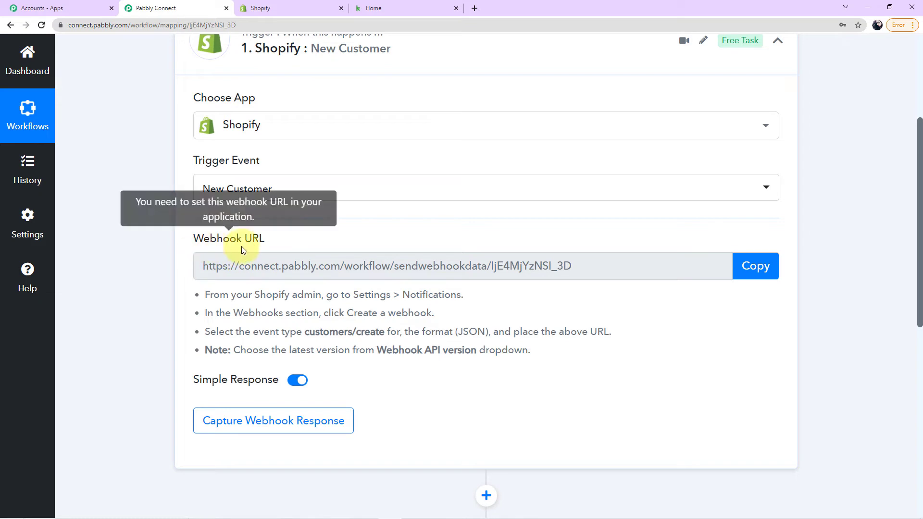
{"action": "left_click_drag", "start_coordinate": [590, 272], "coordinate": [186, 267]}
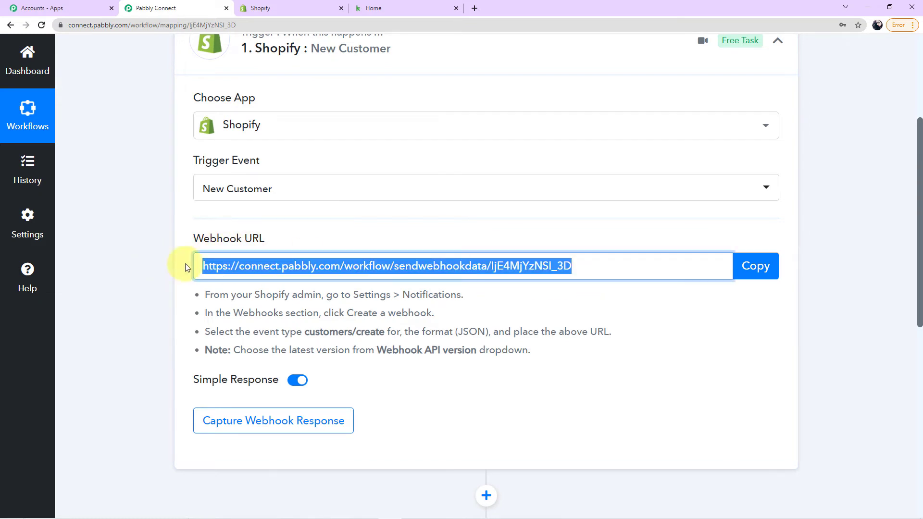
{"action": "left_click", "coordinate": [744, 268]}
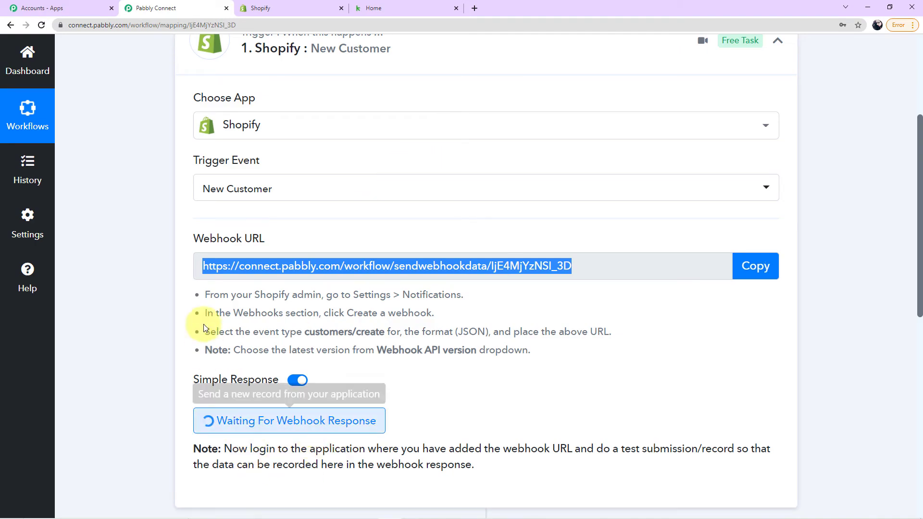
Paste the copied URL into the new Shopify webhook, set its API version to 2021-10 (Latest) and save it
{"action": "left_click", "coordinate": [304, 6]}
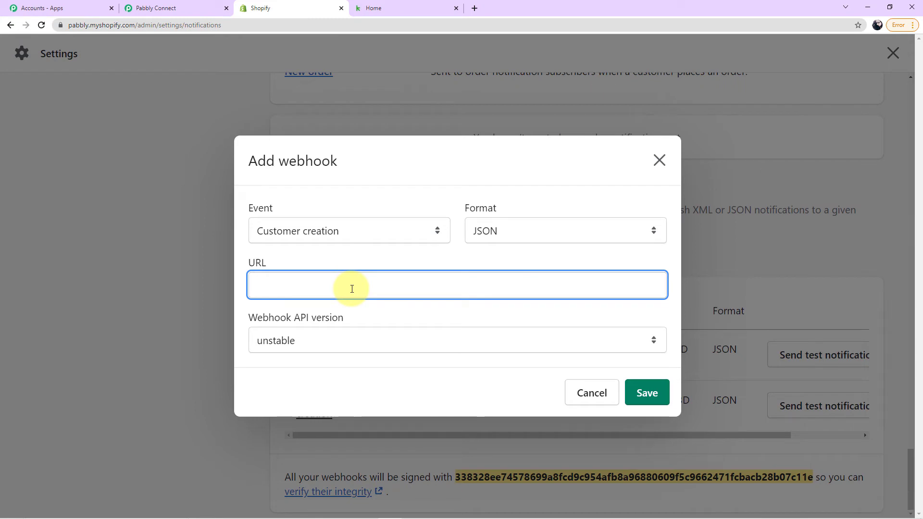
{"action": "key", "text": "ctrl+v"}
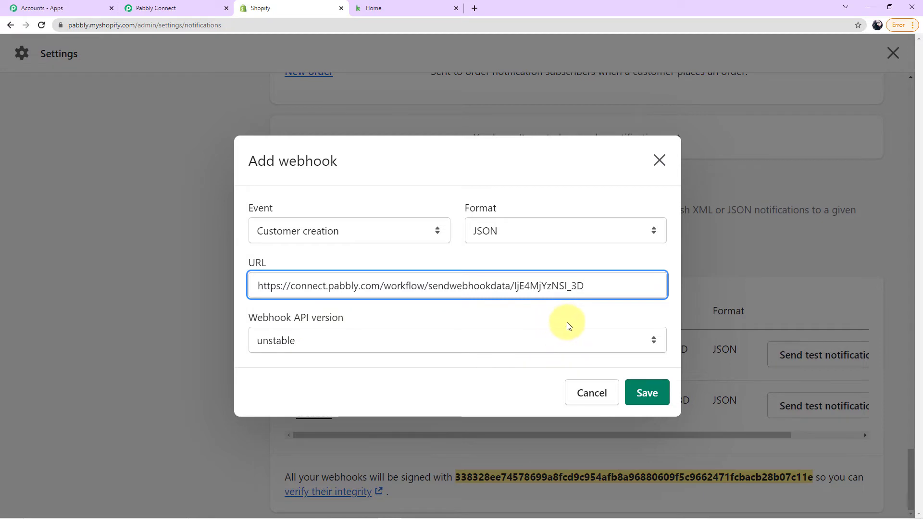
{"action": "left_click", "coordinate": [652, 341]}
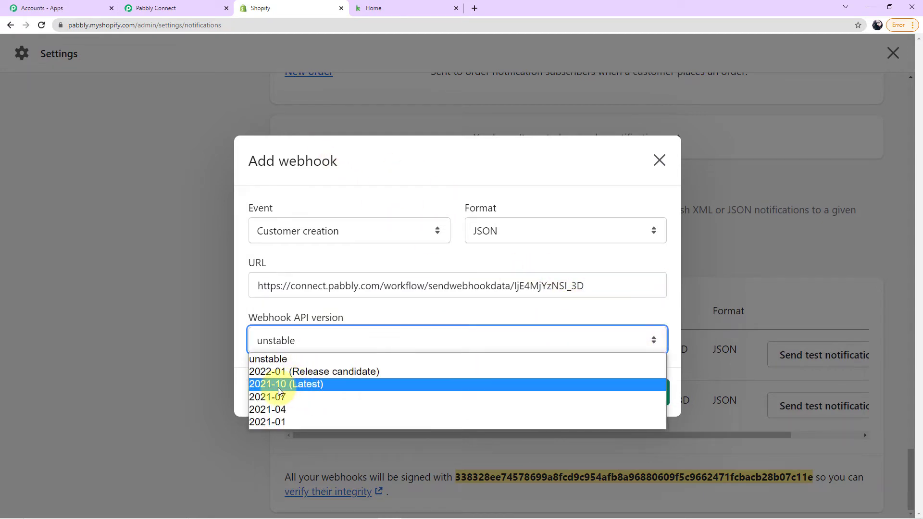
{"action": "left_click", "coordinate": [343, 384]}
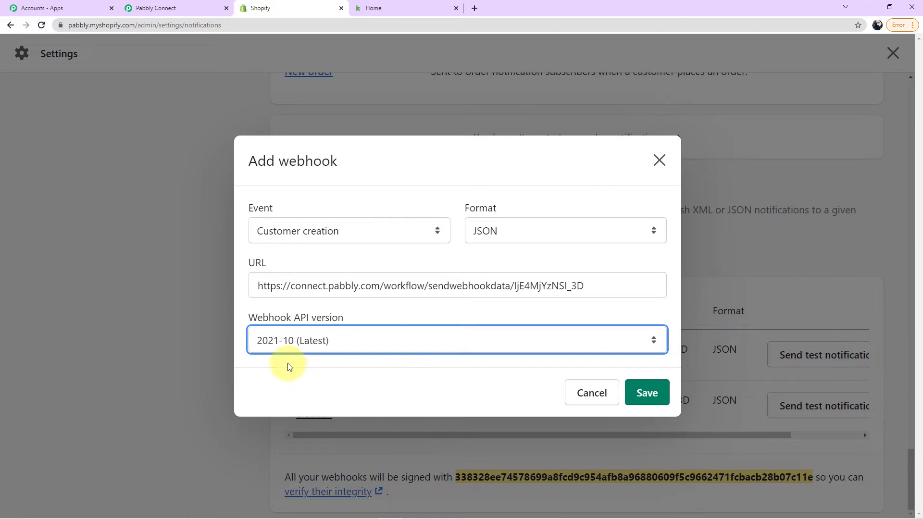
{"action": "left_click", "coordinate": [645, 398]}
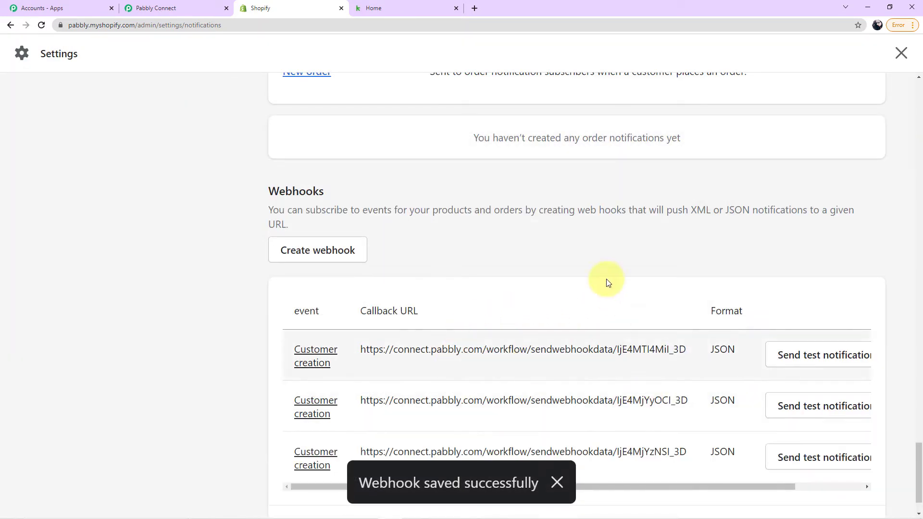
Leave the Shopify settings for the admin home page and open the online store in a new tab
{"action": "scroll", "coordinate": [474, 236], "scroll_direction": "up", "scroll_amount": 2}
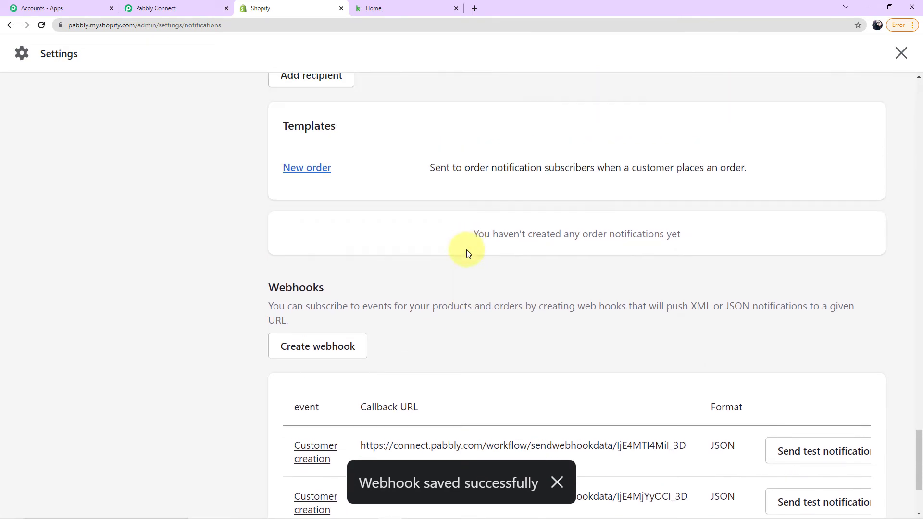
{"action": "scroll", "coordinate": [455, 279], "scroll_direction": "up", "scroll_amount": 15}
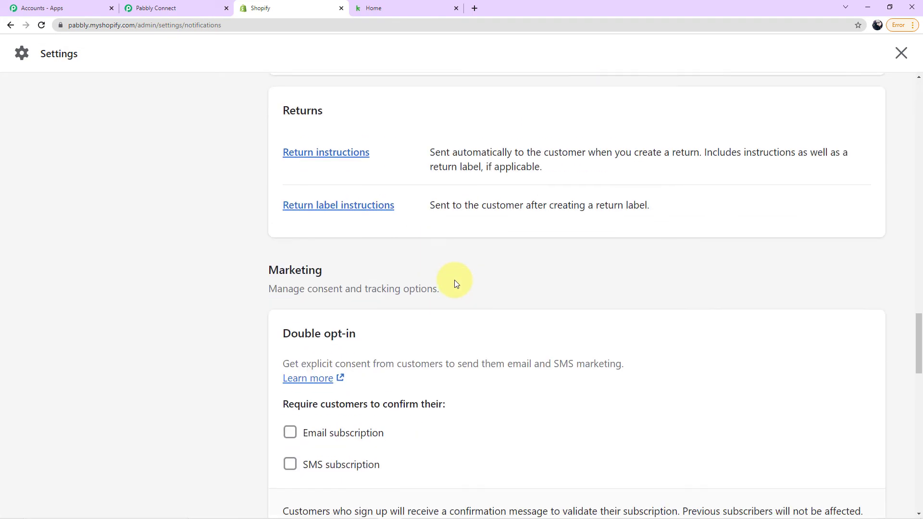
{"action": "scroll", "coordinate": [454, 280], "scroll_direction": "up", "scroll_amount": 15}
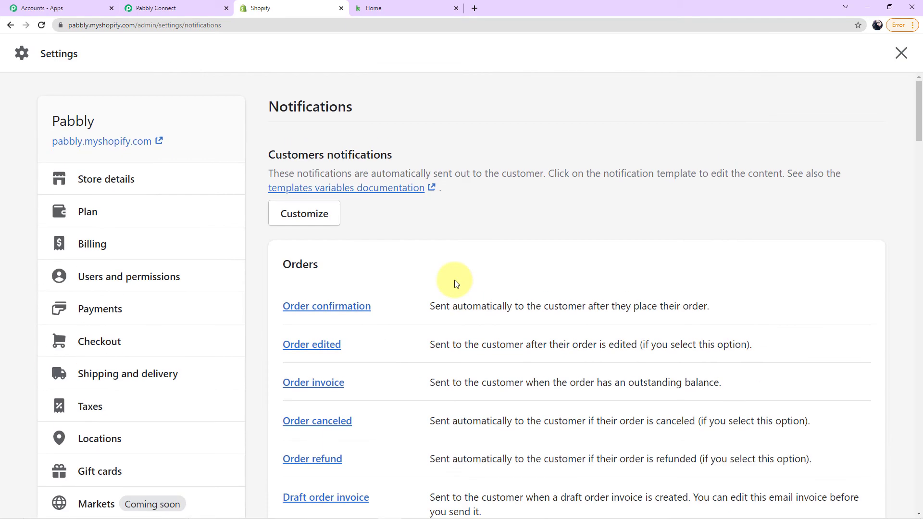
{"action": "left_click", "coordinate": [11, 25]}
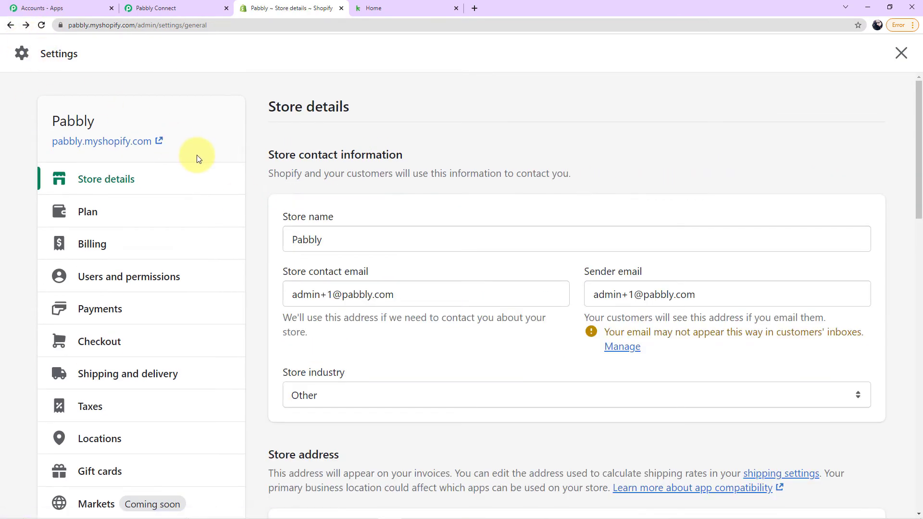
{"action": "left_click", "coordinate": [10, 25]}
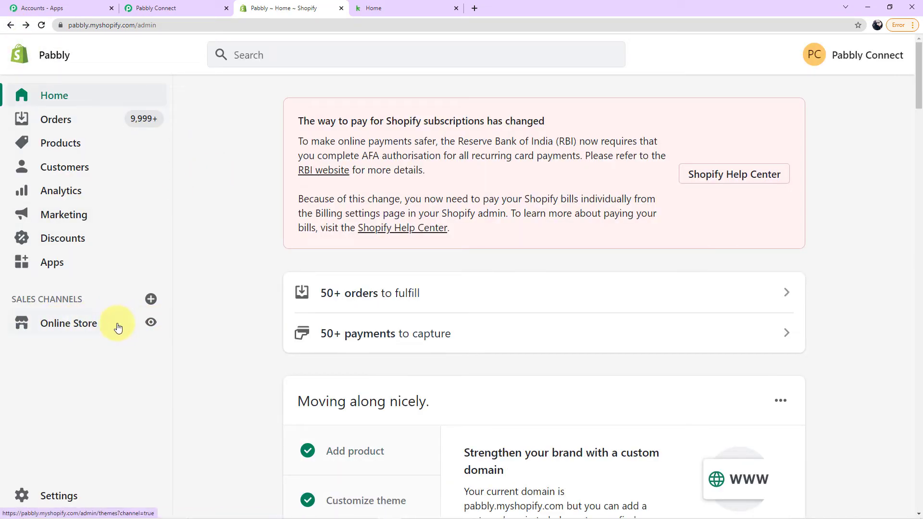
{"action": "right_click", "coordinate": [151, 323]}
{"action": "left_click", "coordinate": [189, 330]}
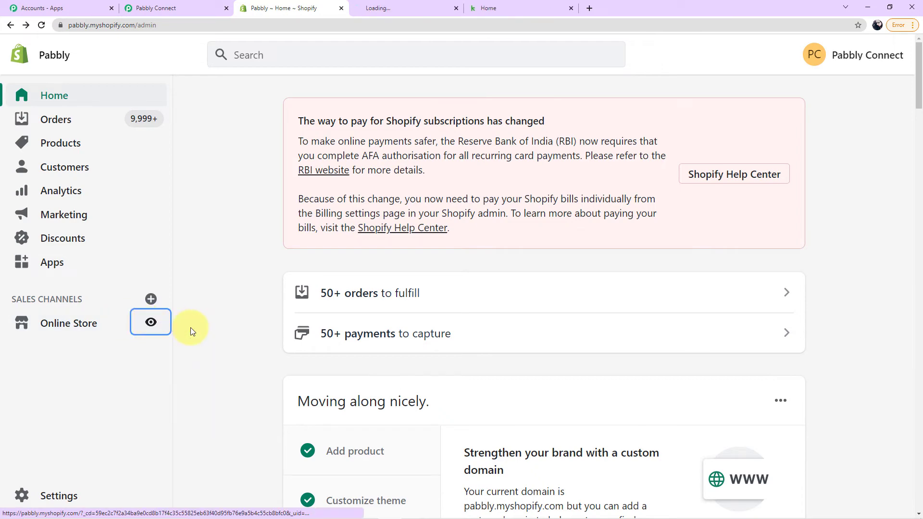
{"action": "left_click", "coordinate": [415, 9]}
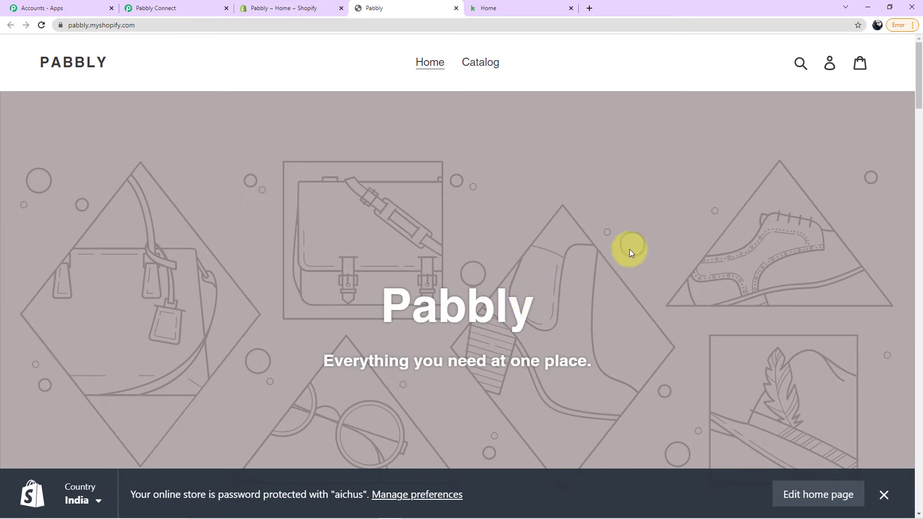
Open the storefront's customer registration form from its account login page
{"action": "left_click", "coordinate": [833, 69]}
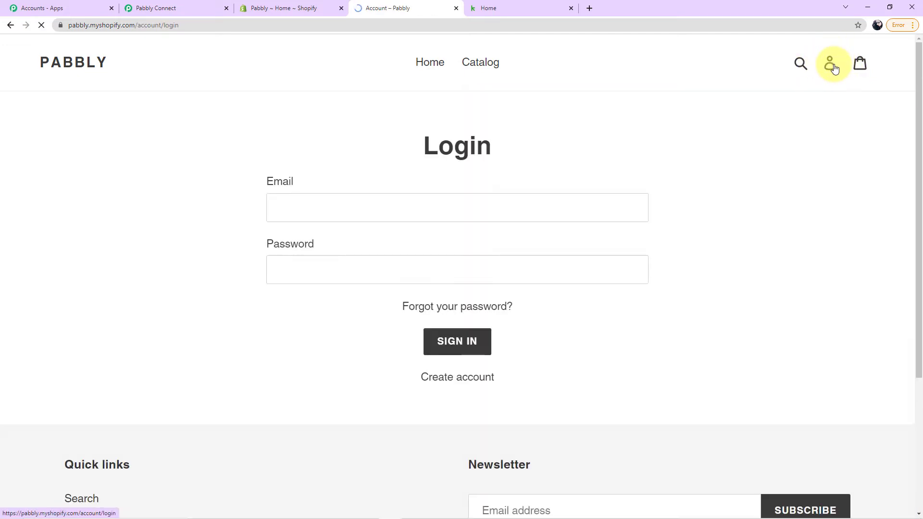
{"action": "left_click", "coordinate": [457, 377]}
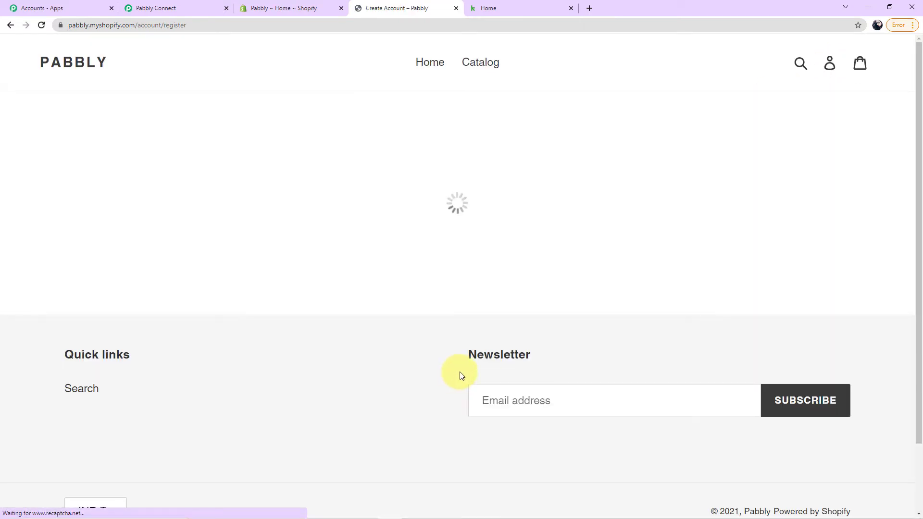
{"action": "scroll", "coordinate": [567, 226], "scroll_direction": "down", "scroll_amount": 1}
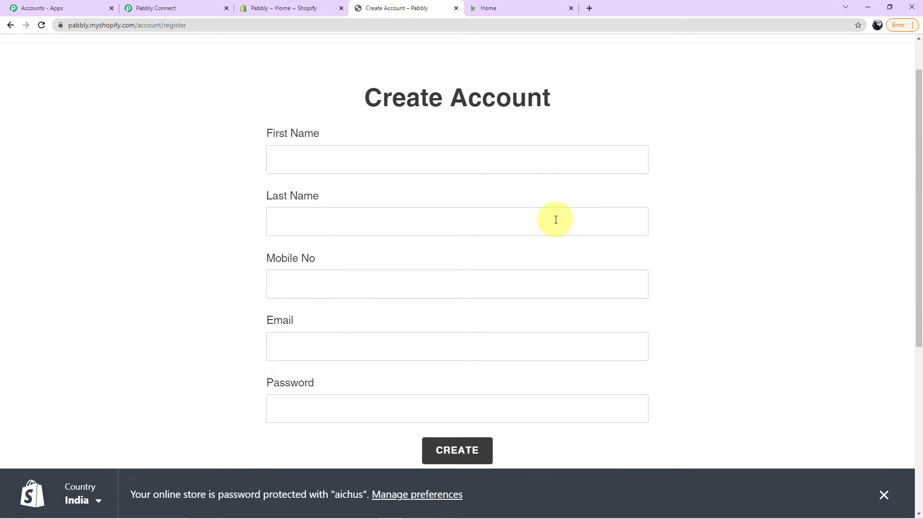
Fill in the test customer's first name, last name, mobile number and email with the saved details, changing the digits in the email address
{"action": "left_click", "coordinate": [430, 153]}
{"action": "left_click", "coordinate": [332, 193]}
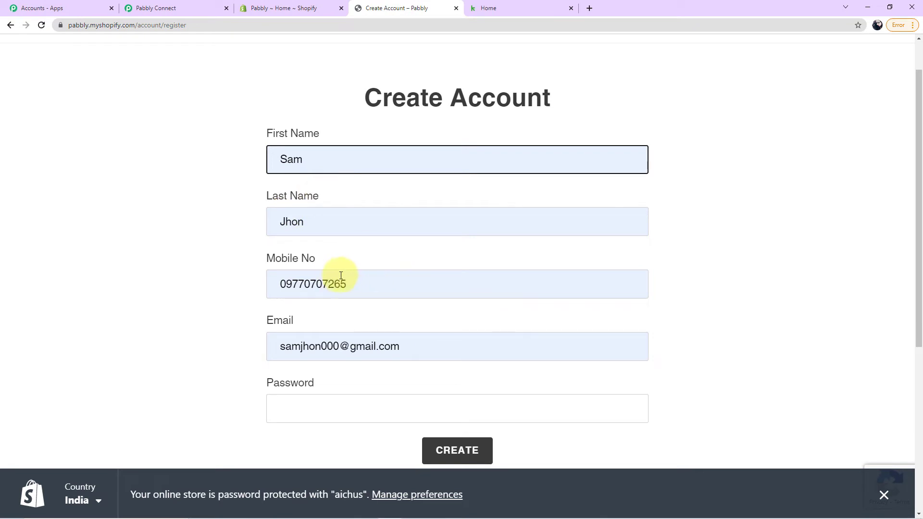
{"action": "left_click_drag", "start_coordinate": [340, 347], "coordinate": [323, 347]}
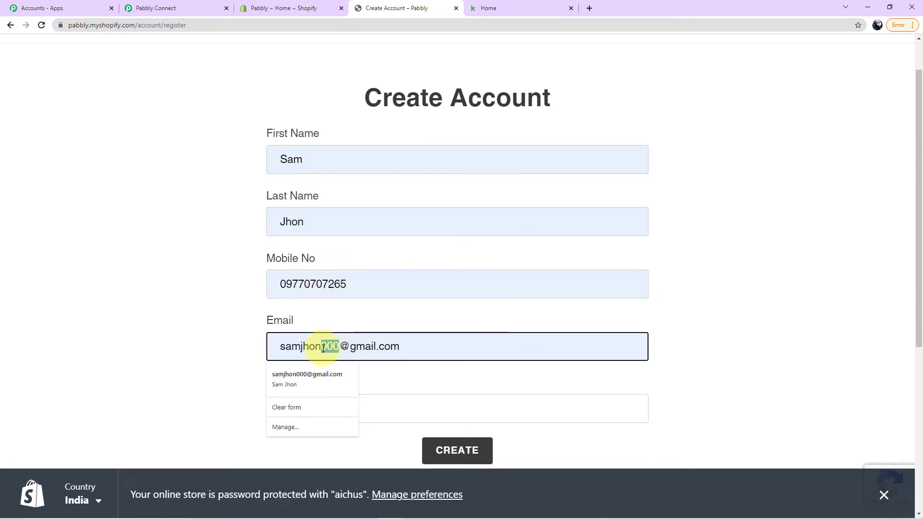
{"action": "type", "text": "123"}
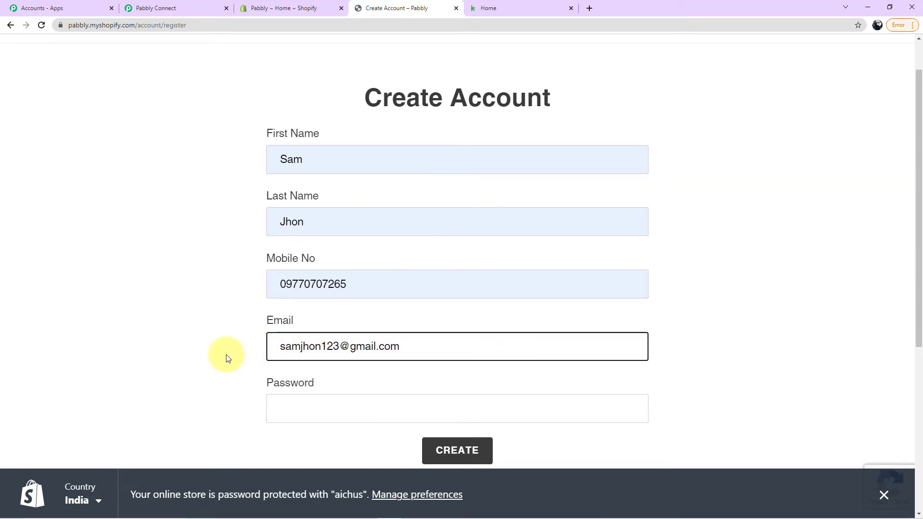
{"action": "left_click", "coordinate": [226, 355]}
Enter the account password, create the customer account and dismiss the browser's offer to save the password
{"action": "left_click", "coordinate": [340, 410]}
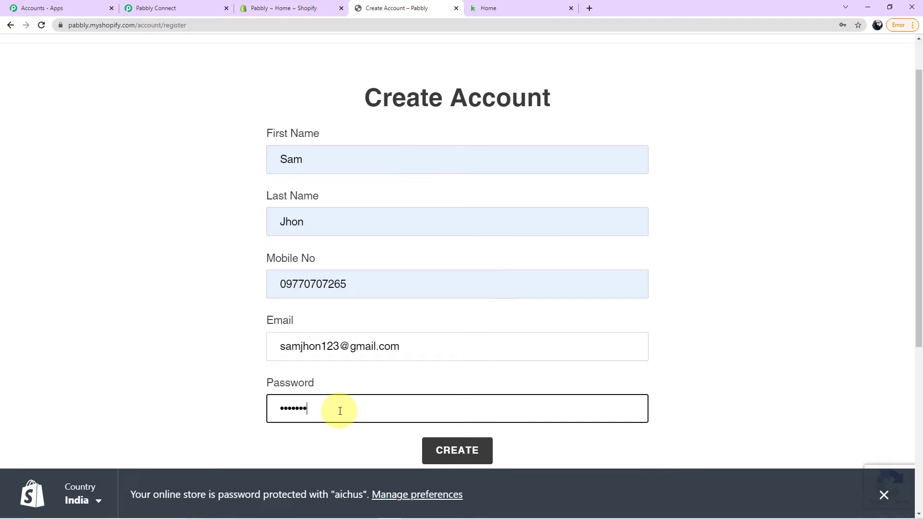
{"action": "scroll", "coordinate": [414, 359], "scroll_direction": "down", "scroll_amount": 3}
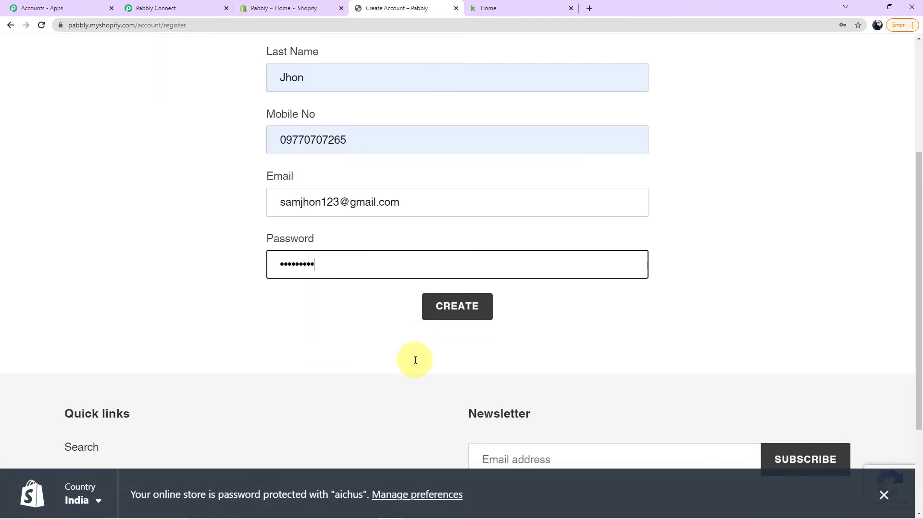
{"action": "left_click", "coordinate": [457, 313]}
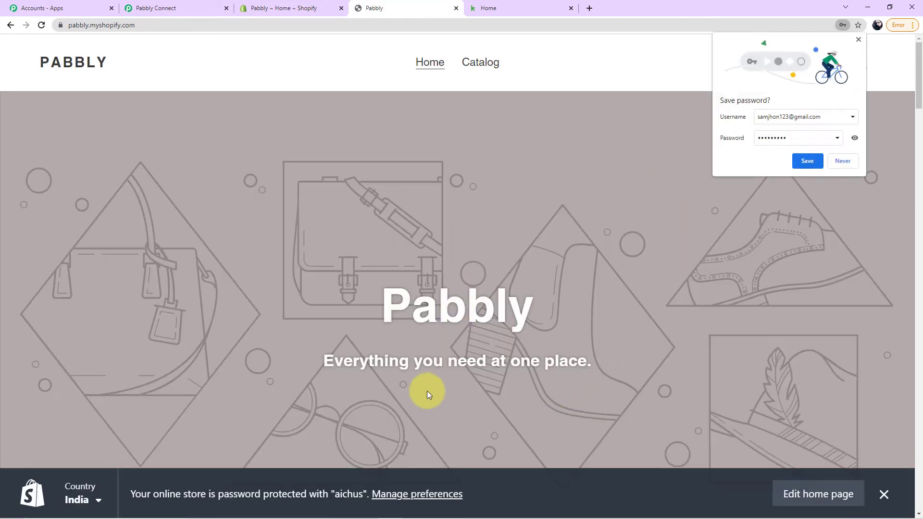
{"action": "left_click", "coordinate": [858, 40]}
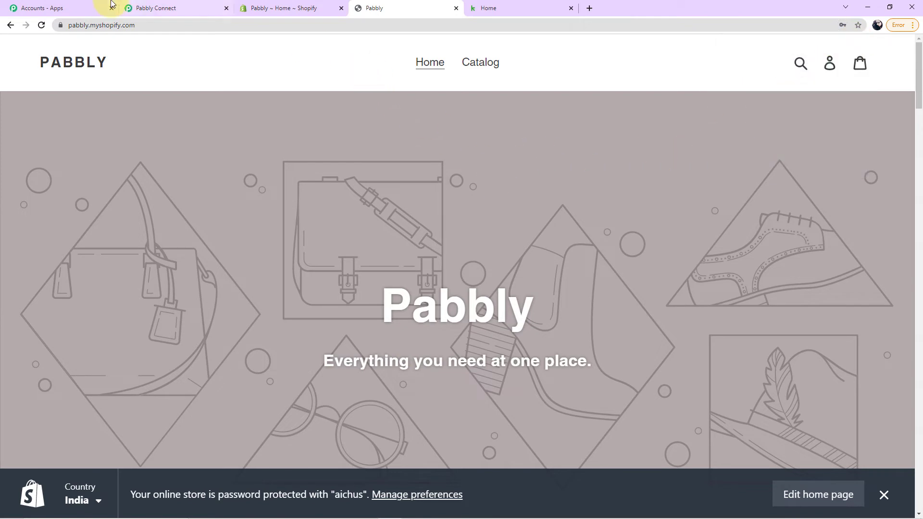
Switch back to the Pabbly Connect workflow, reload it and review the new customer data captured by the Shopify trigger
{"action": "left_click", "coordinate": [108, 6]}
{"action": "left_click", "coordinate": [144, 6]}
{"action": "scroll", "coordinate": [542, 230], "scroll_direction": "down", "scroll_amount": 3}
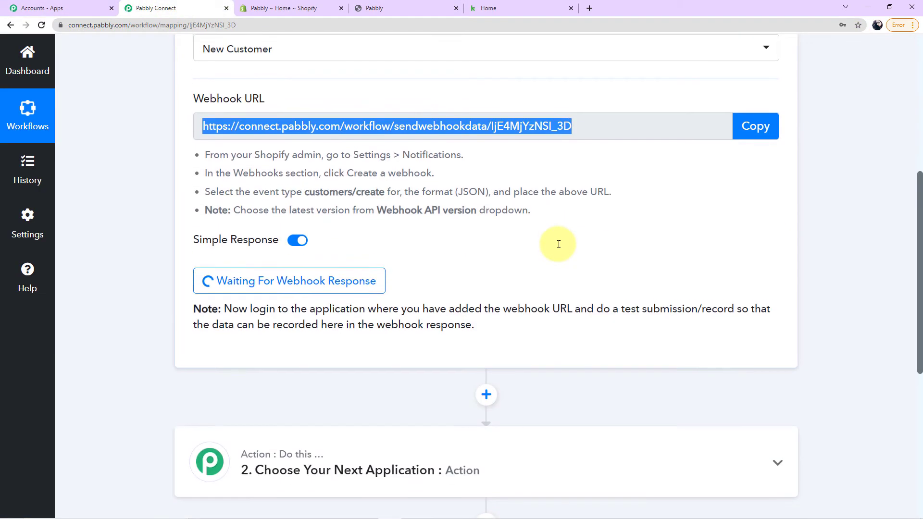
{"action": "scroll", "coordinate": [552, 250], "scroll_direction": "up", "scroll_amount": 2}
{"action": "left_click", "coordinate": [41, 25]}
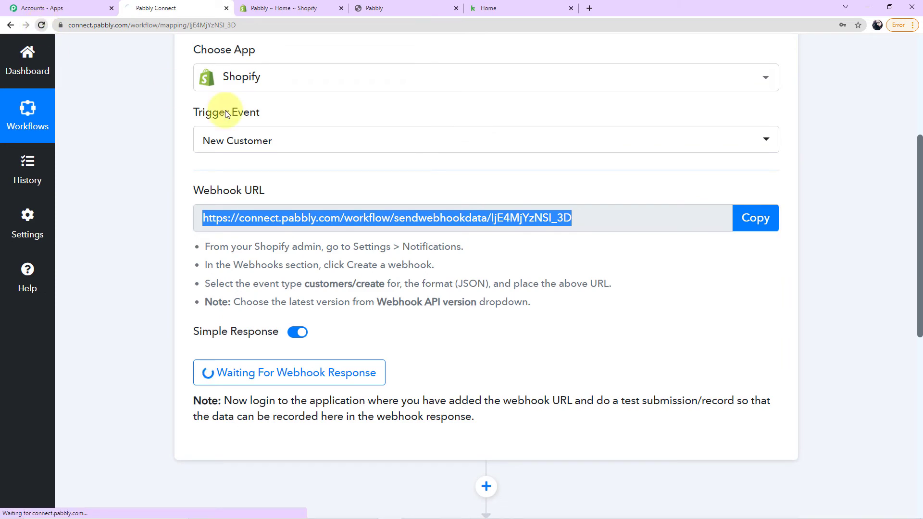
{"action": "scroll", "coordinate": [769, 322], "scroll_direction": "down", "scroll_amount": 1}
{"action": "scroll", "coordinate": [775, 332], "scroll_direction": "down", "scroll_amount": 10}
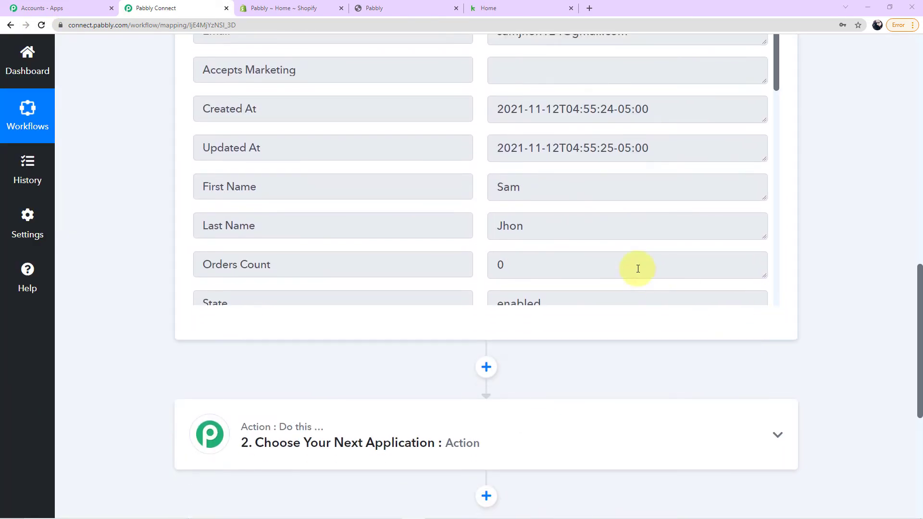
{"action": "scroll", "coordinate": [638, 268], "scroll_direction": "down", "scroll_amount": 5}
{"action": "scroll", "coordinate": [637, 268], "scroll_direction": "down", "scroll_amount": 5}
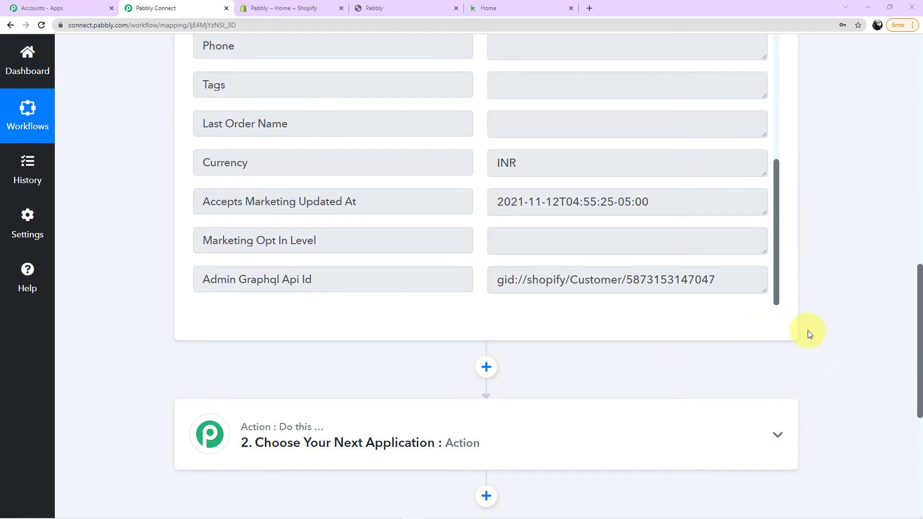
{"action": "scroll", "coordinate": [808, 331], "scroll_direction": "down", "scroll_amount": 2}
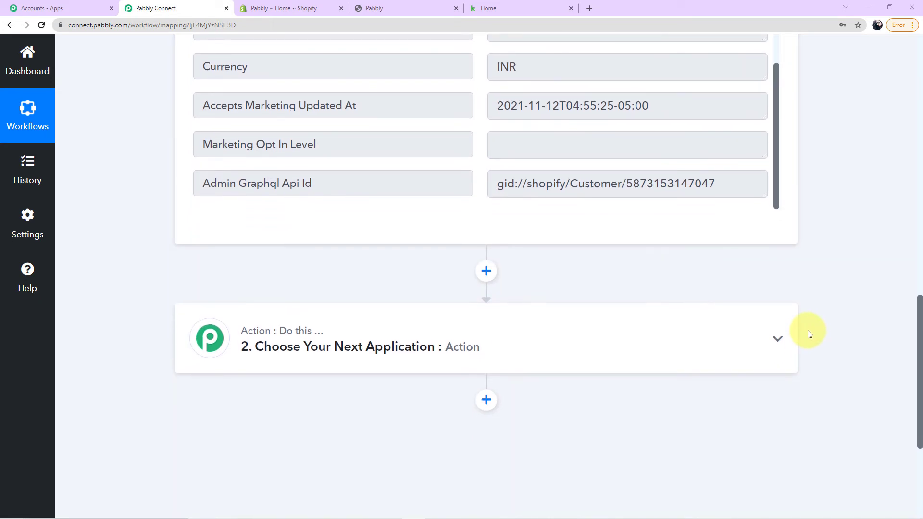
Choose Infusionsoft by Keap as the app for the workflow's second step, searching for "infu"
{"action": "scroll", "coordinate": [808, 331], "scroll_direction": "down", "scroll_amount": 1}
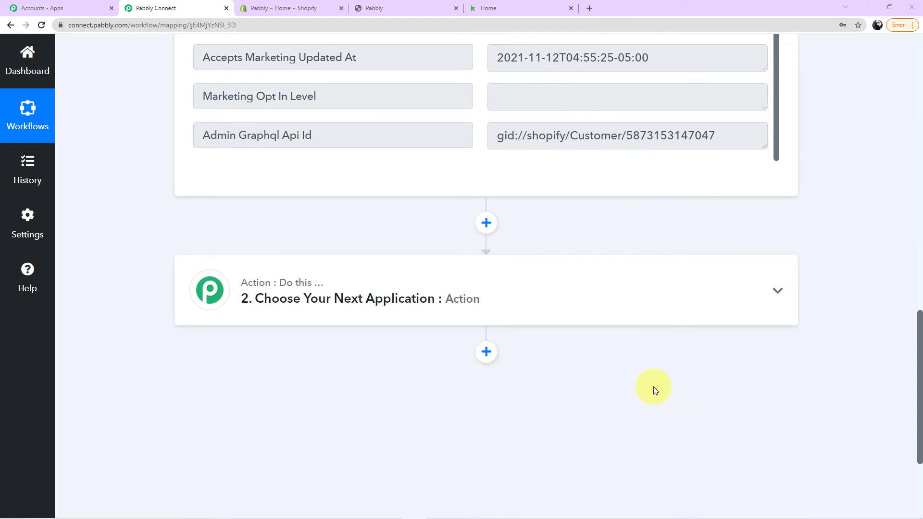
{"action": "scroll", "coordinate": [654, 386], "scroll_direction": "up", "scroll_amount": 2}
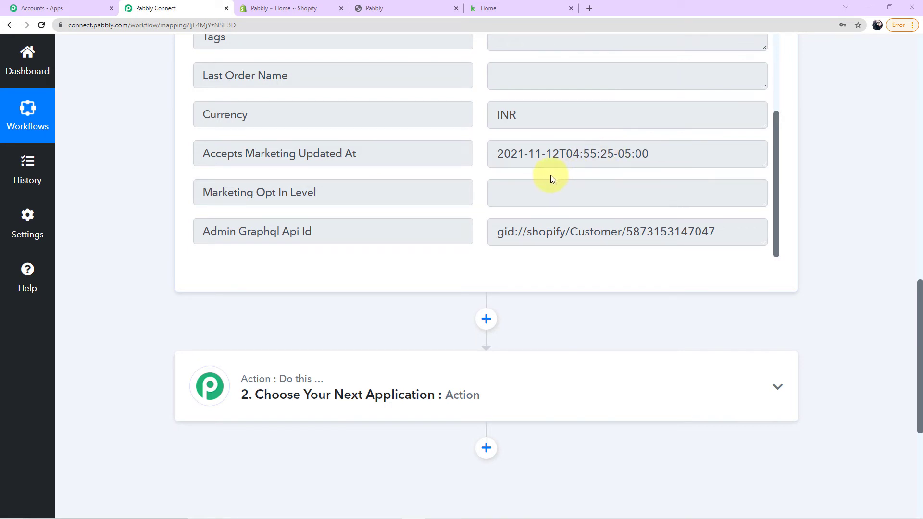
{"action": "scroll", "coordinate": [624, 315], "scroll_direction": "down", "scroll_amount": 2}
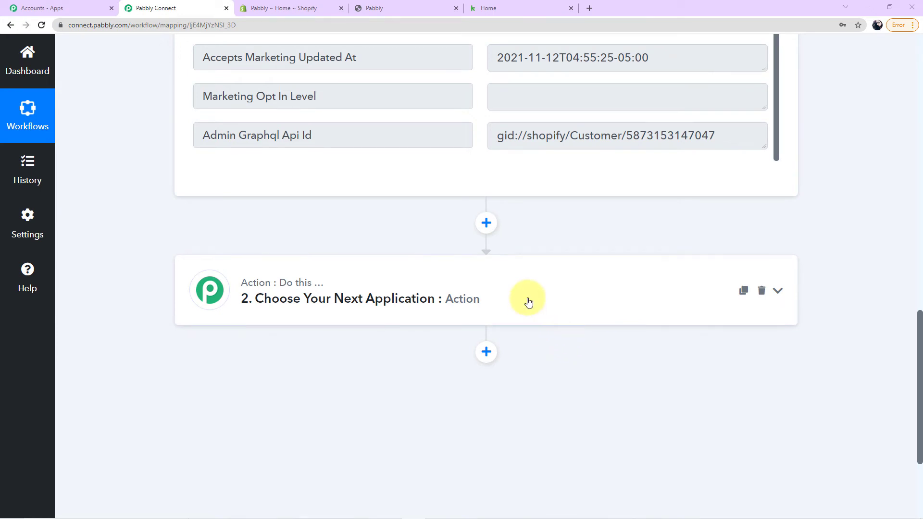
{"action": "left_click", "coordinate": [562, 301]}
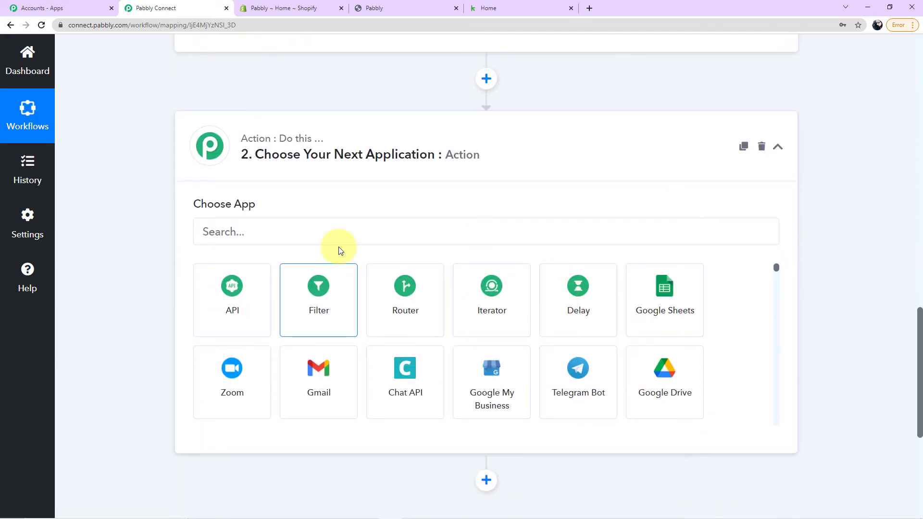
{"action": "left_click", "coordinate": [336, 234]}
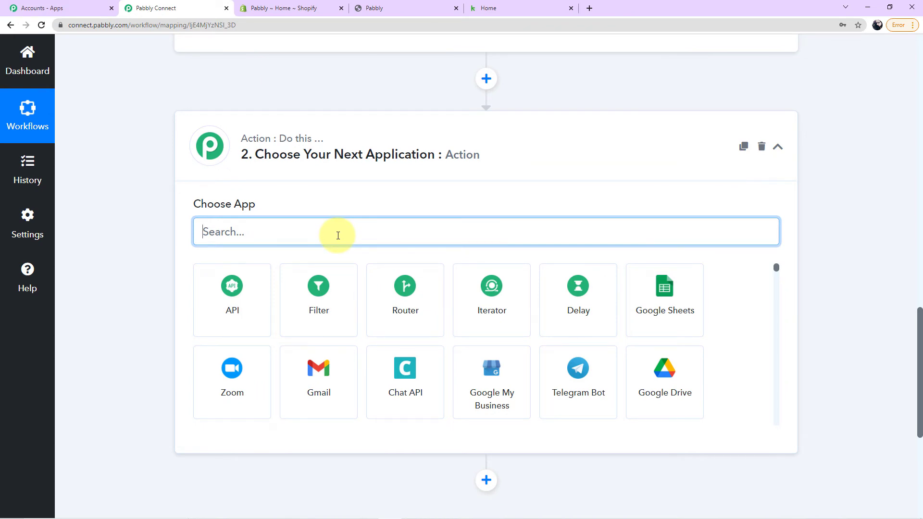
{"action": "type", "text": "infu"}
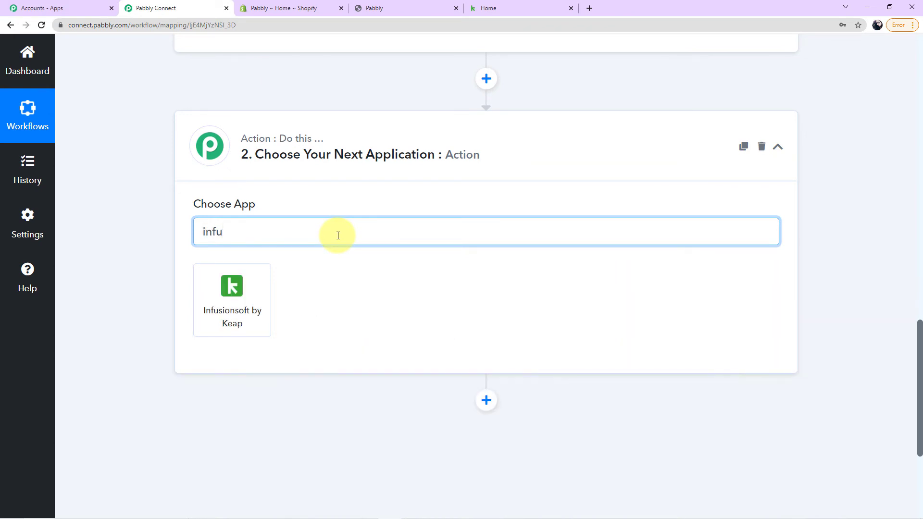
{"action": "left_click", "coordinate": [244, 306]}
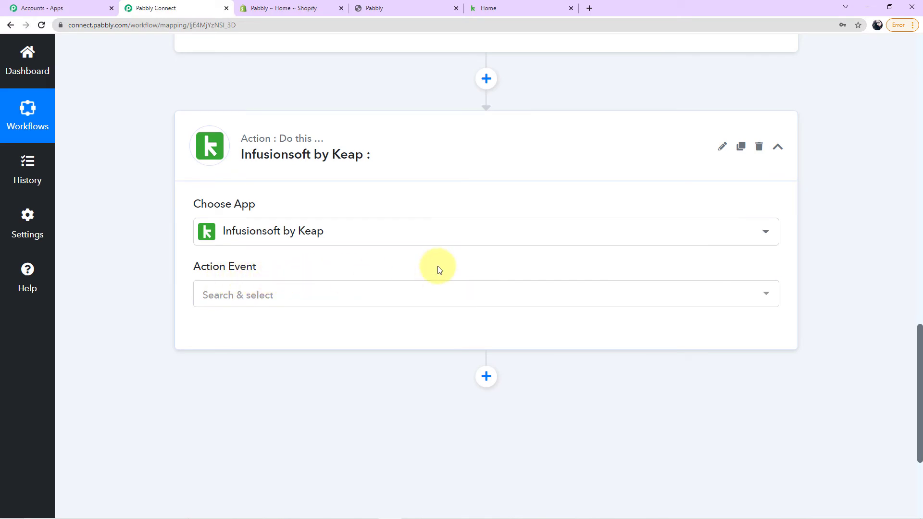
Set the Infusionsoft step's action event to Create/Update Contact
{"action": "left_click", "coordinate": [767, 297]}
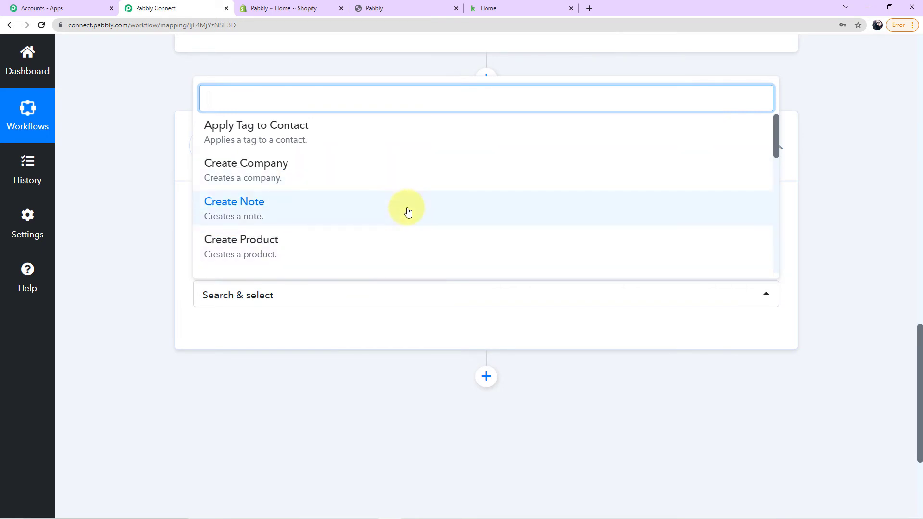
{"action": "scroll", "coordinate": [408, 210], "scroll_direction": "down", "scroll_amount": 2}
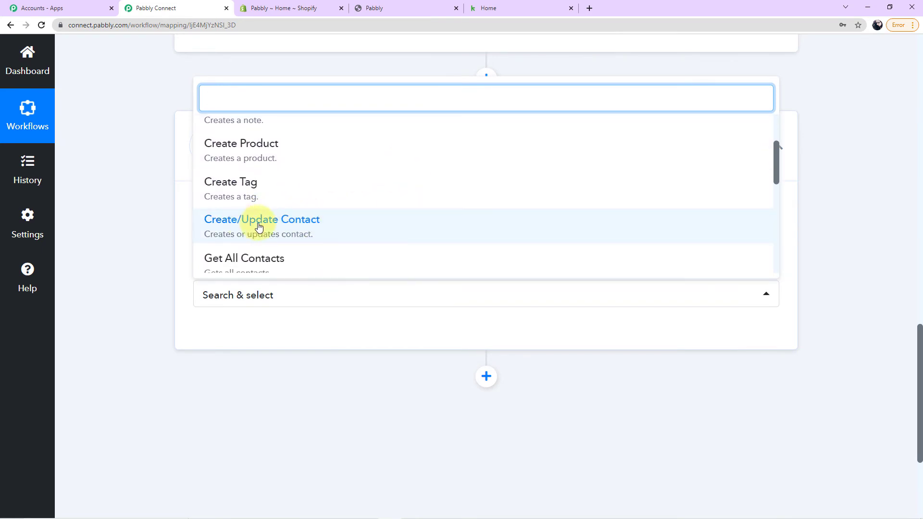
{"action": "left_click", "coordinate": [316, 222]}
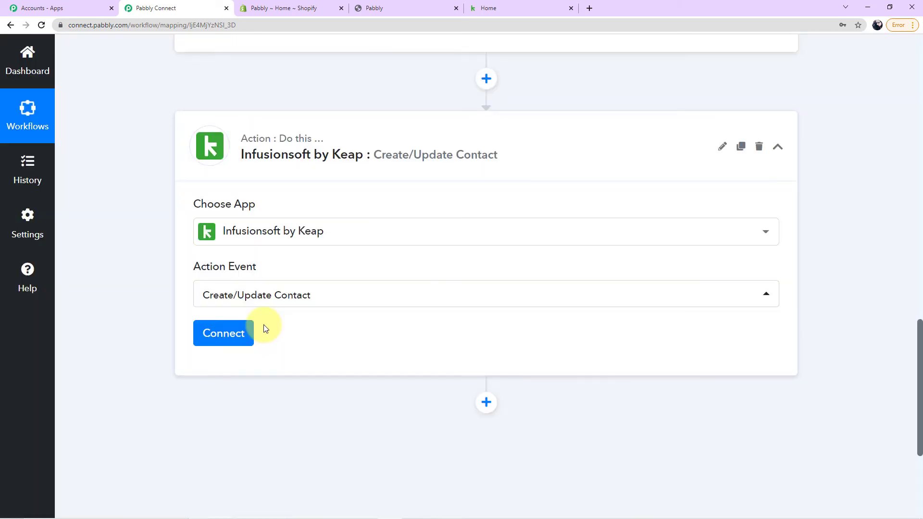
Add a new Infusionsoft by Keap connection and allow Pabbly Connect access to the Keap application
{"action": "left_click", "coordinate": [247, 333]}
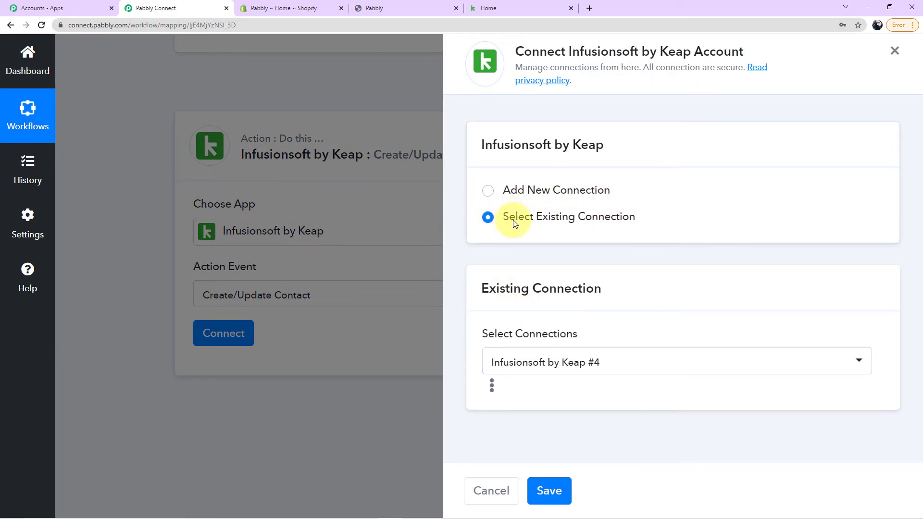
{"action": "left_click", "coordinate": [487, 191]}
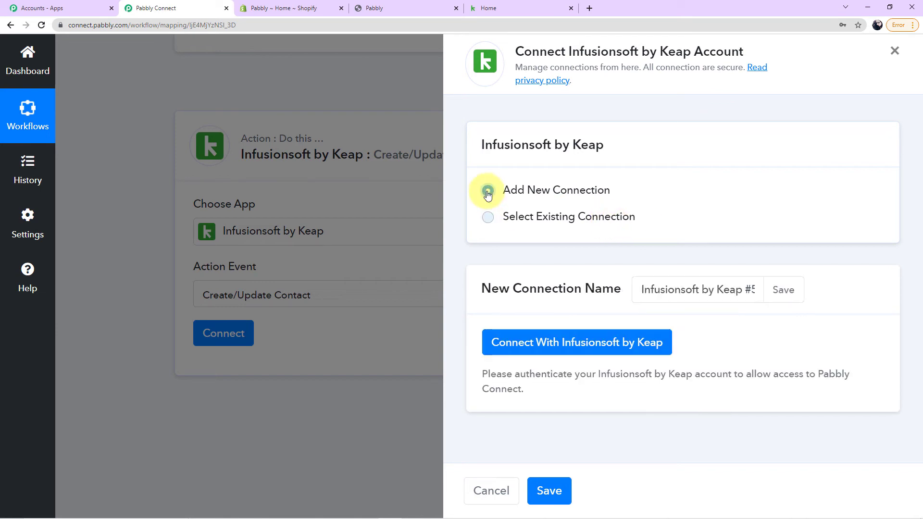
{"action": "left_click", "coordinate": [583, 344]}
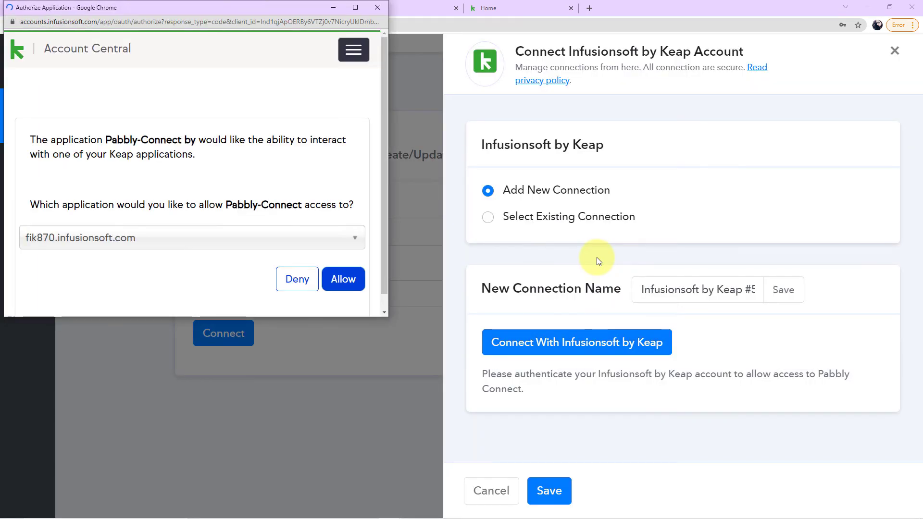
{"action": "left_click", "coordinate": [347, 285]}
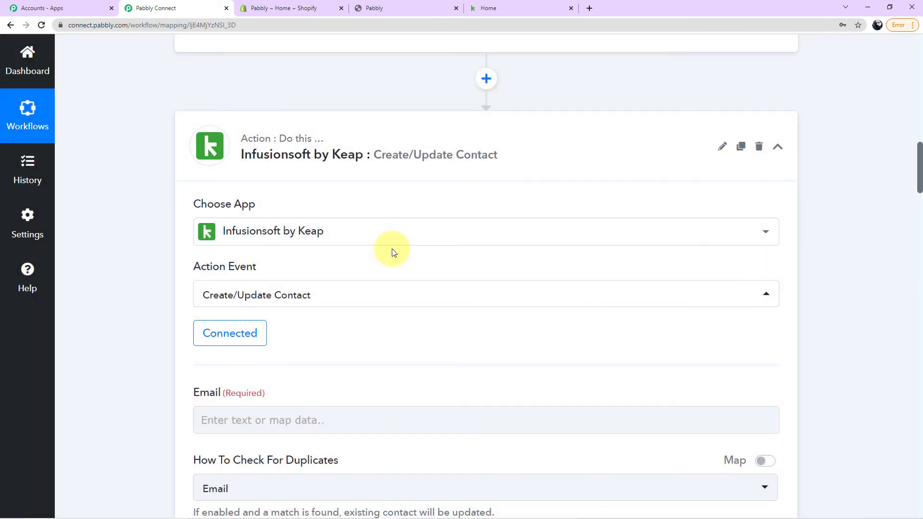
Look over the contact fields of the Create/Update Contact action, including email, duplicate check, opt-in and name
{"action": "scroll", "coordinate": [391, 250], "scroll_direction": "down", "scroll_amount": 1}
{"action": "scroll", "coordinate": [391, 250], "scroll_direction": "down", "scroll_amount": 3}
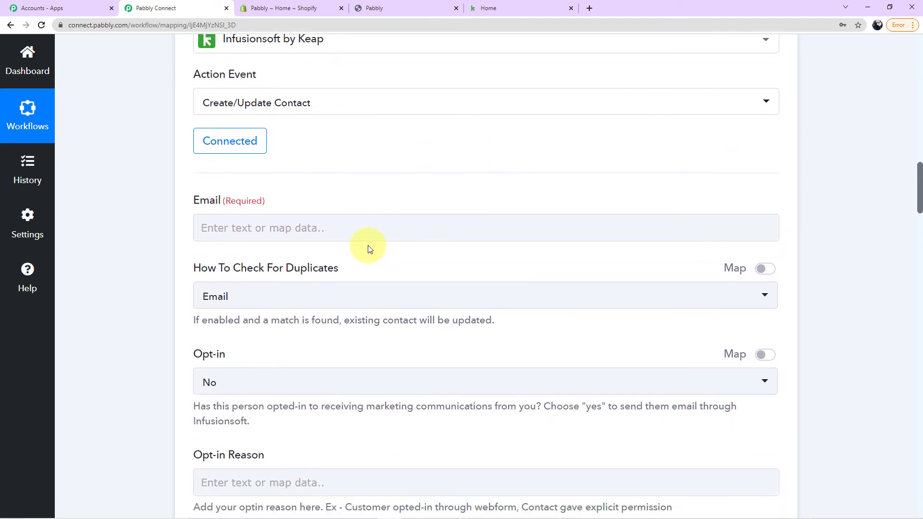
{"action": "scroll", "coordinate": [347, 176], "scroll_direction": "up", "scroll_amount": 1}
{"action": "scroll", "coordinate": [347, 176], "scroll_direction": "down", "scroll_amount": 2}
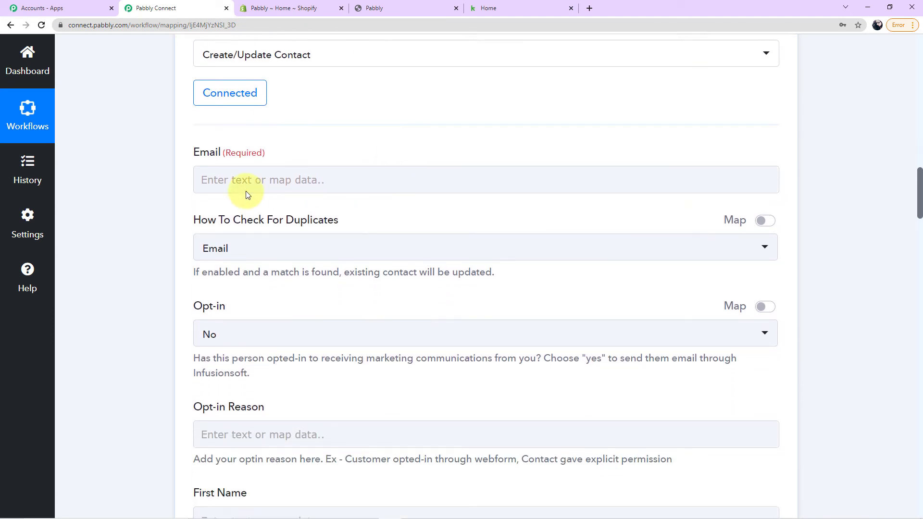
{"action": "scroll", "coordinate": [321, 225], "scroll_direction": "down", "scroll_amount": 4}
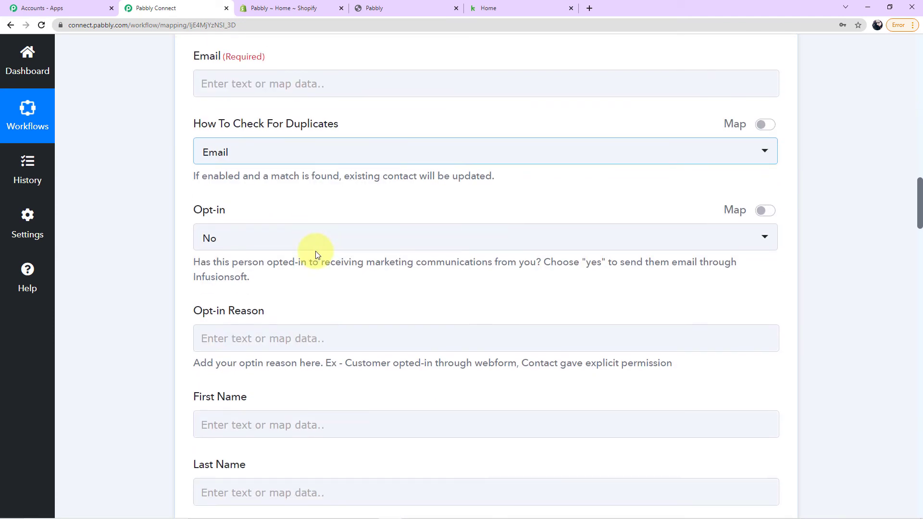
{"action": "scroll", "coordinate": [315, 251], "scroll_direction": "up", "scroll_amount": 7}
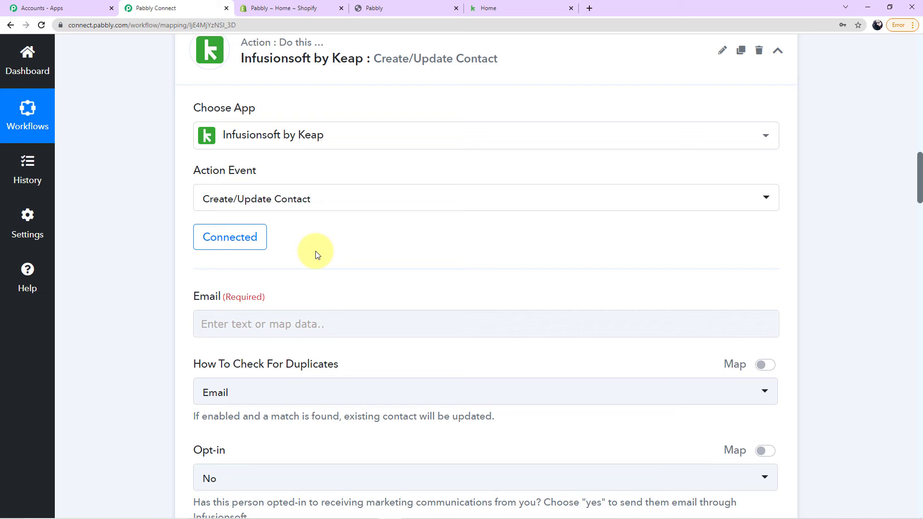
{"action": "scroll", "coordinate": [325, 262], "scroll_direction": "down", "scroll_amount": 2}
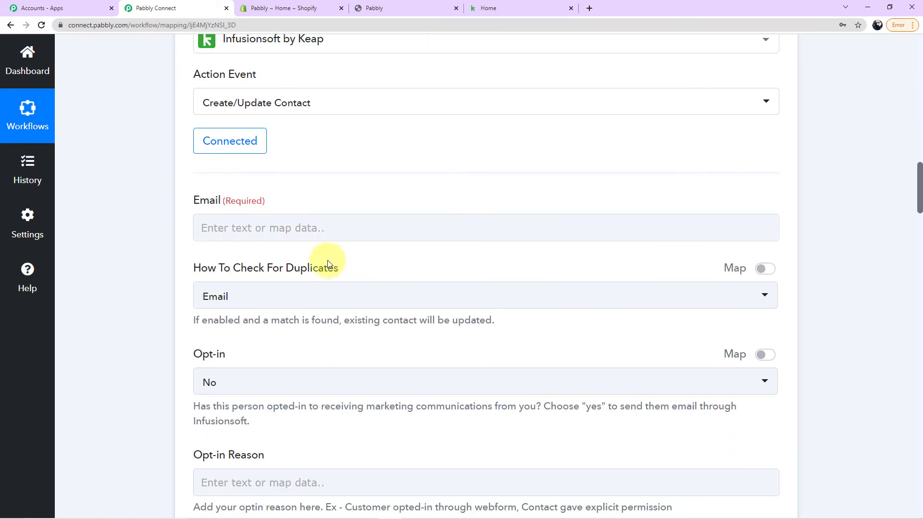
Expand the Shopify New Customer data for mapping in the Email field and look through the available values
{"action": "left_click", "coordinate": [286, 227]}
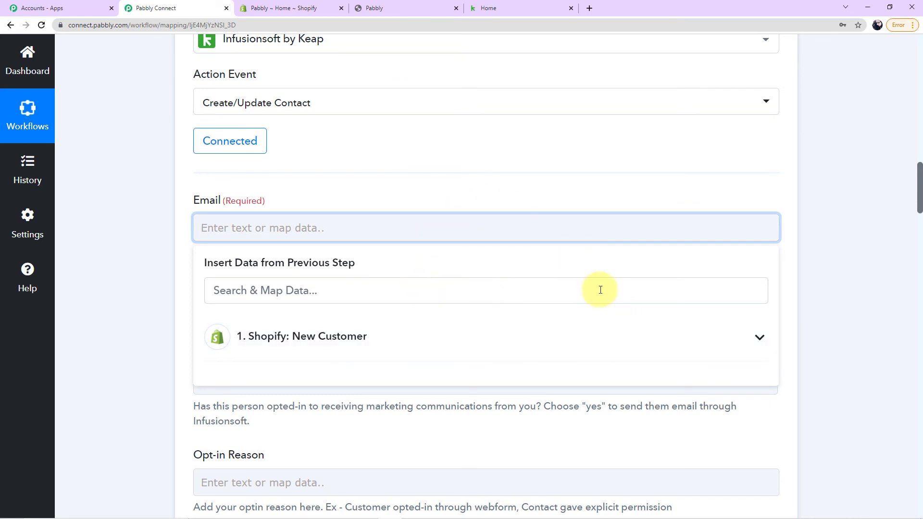
{"action": "left_click", "coordinate": [613, 330]}
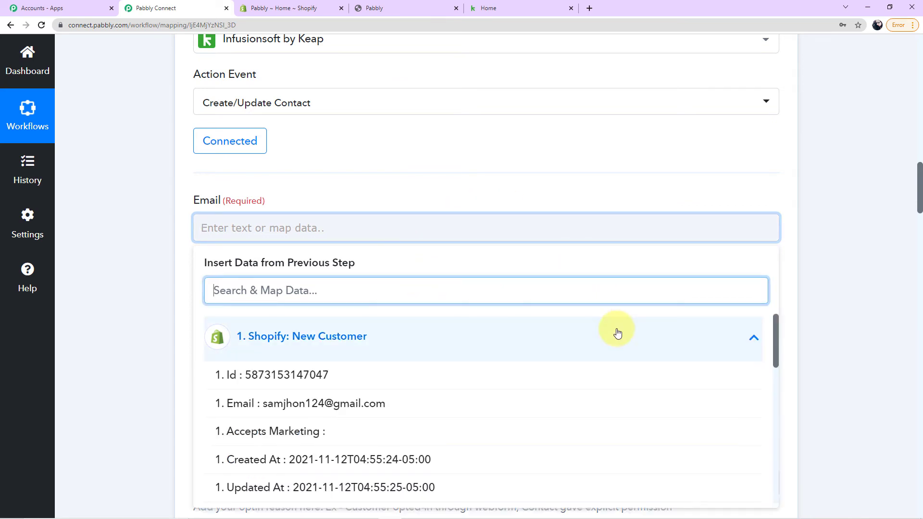
{"action": "scroll", "coordinate": [518, 358], "scroll_direction": "down", "scroll_amount": 2}
{"action": "scroll", "coordinate": [518, 358], "scroll_direction": "down", "scroll_amount": 5}
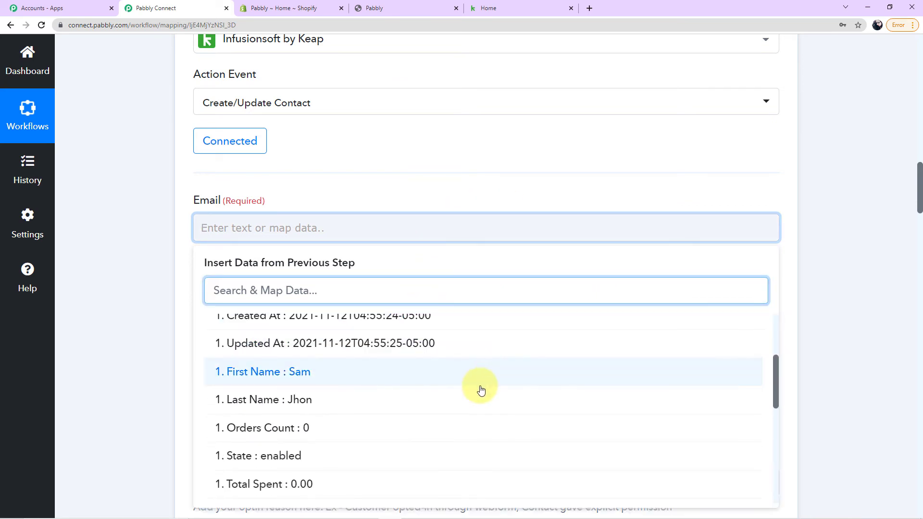
{"action": "scroll", "coordinate": [479, 392], "scroll_direction": "down", "scroll_amount": 2}
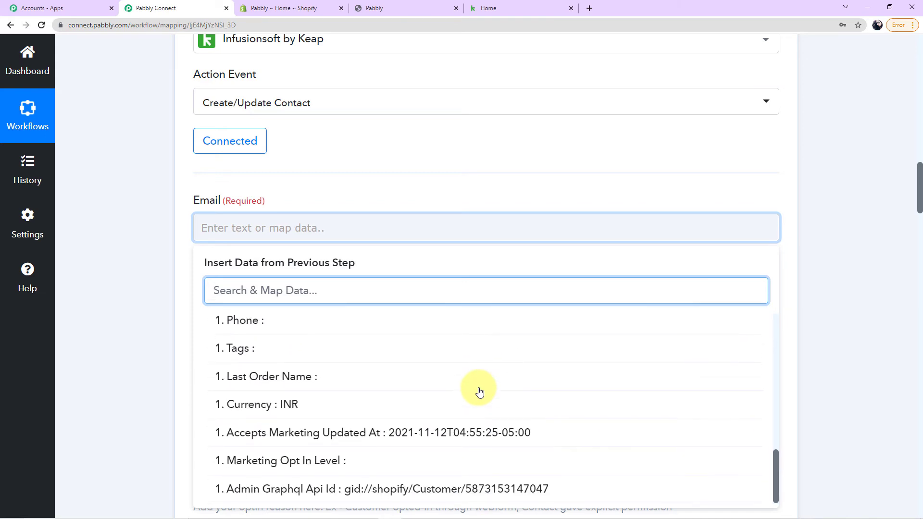
{"action": "scroll", "coordinate": [500, 406], "scroll_direction": "down", "scroll_amount": 2}
Compare the Email field's mapping choices with the Shopify trigger's captured response, highlighting the last name value there
{"action": "scroll", "coordinate": [838, 374], "scroll_direction": "up", "scroll_amount": 10}
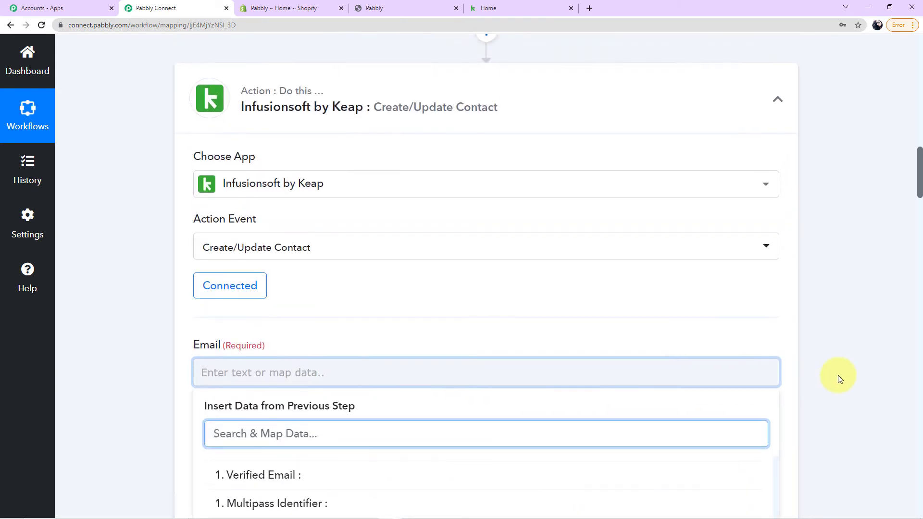
{"action": "scroll", "coordinate": [638, 323], "scroll_direction": "up", "scroll_amount": 6}
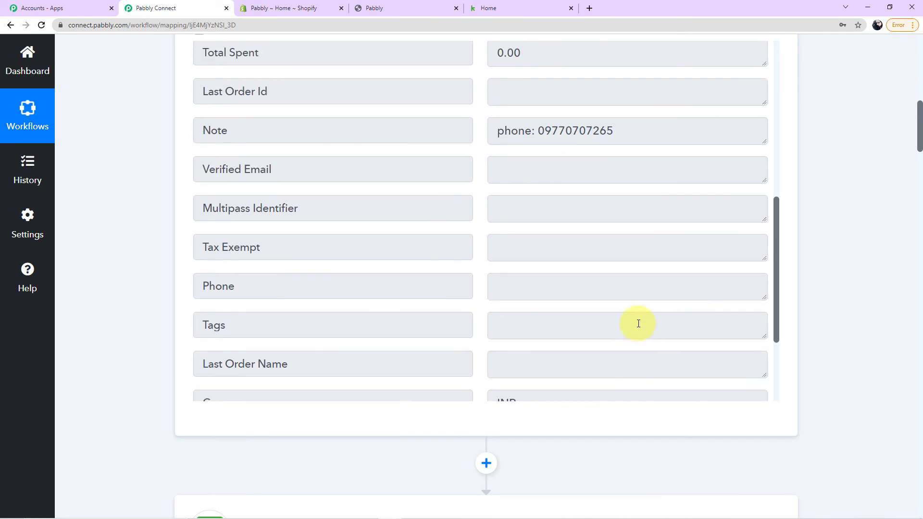
{"action": "scroll", "coordinate": [832, 344], "scroll_direction": "down", "scroll_amount": 10}
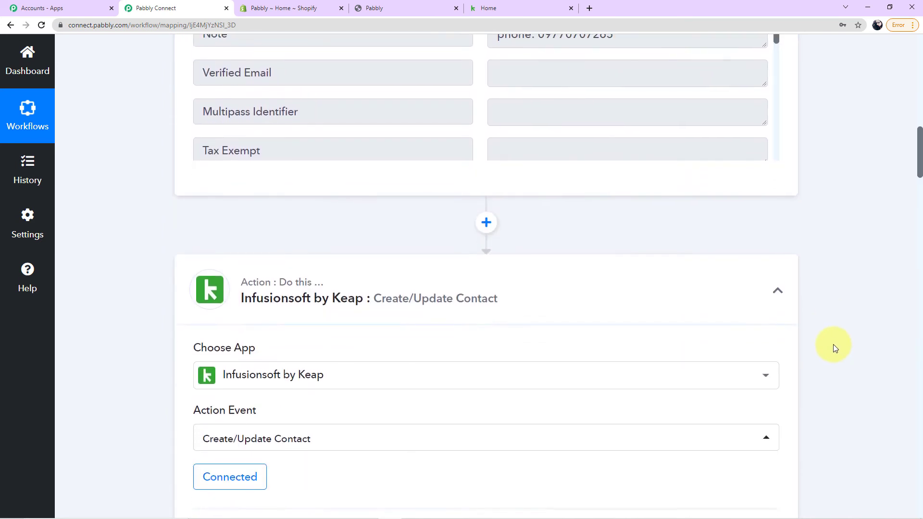
{"action": "scroll", "coordinate": [544, 377], "scroll_direction": "down", "scroll_amount": 2}
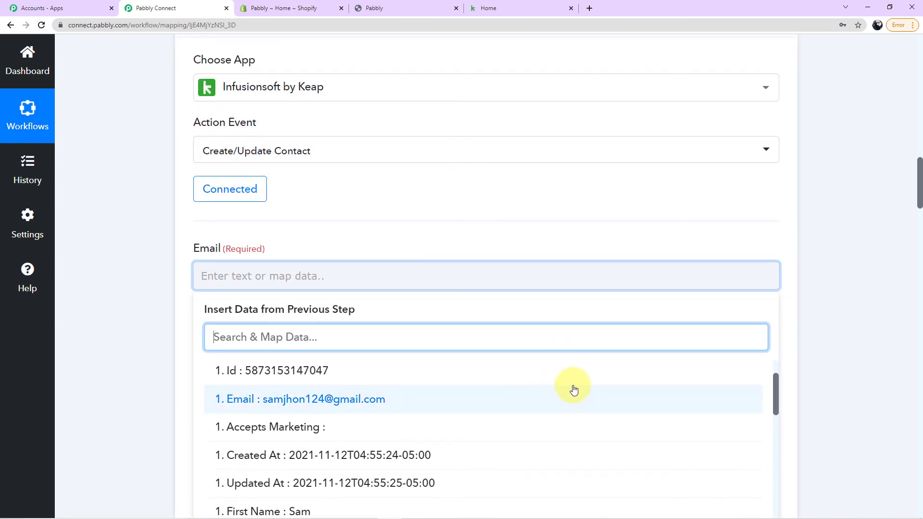
{"action": "scroll", "coordinate": [840, 319], "scroll_direction": "down", "scroll_amount": 2}
{"action": "scroll", "coordinate": [604, 319], "scroll_direction": "down", "scroll_amount": 2}
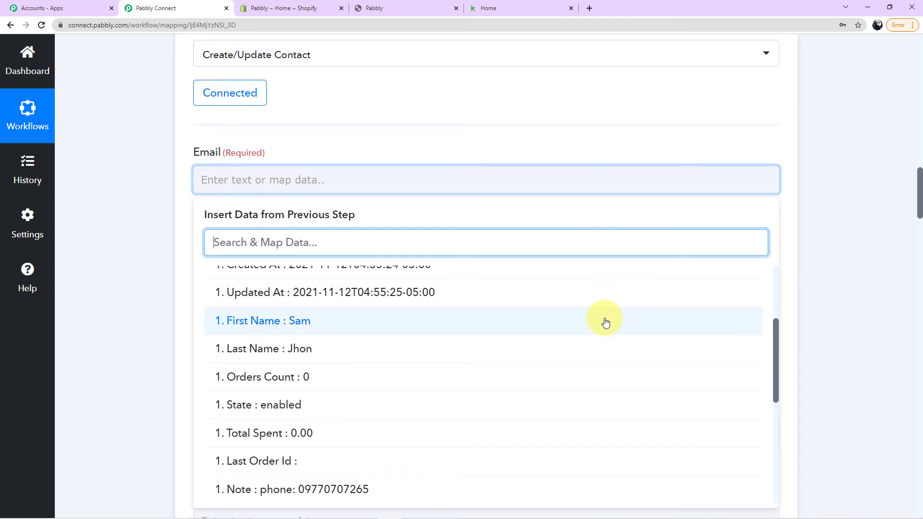
{"action": "scroll", "coordinate": [887, 267], "scroll_direction": "up", "scroll_amount": 10}
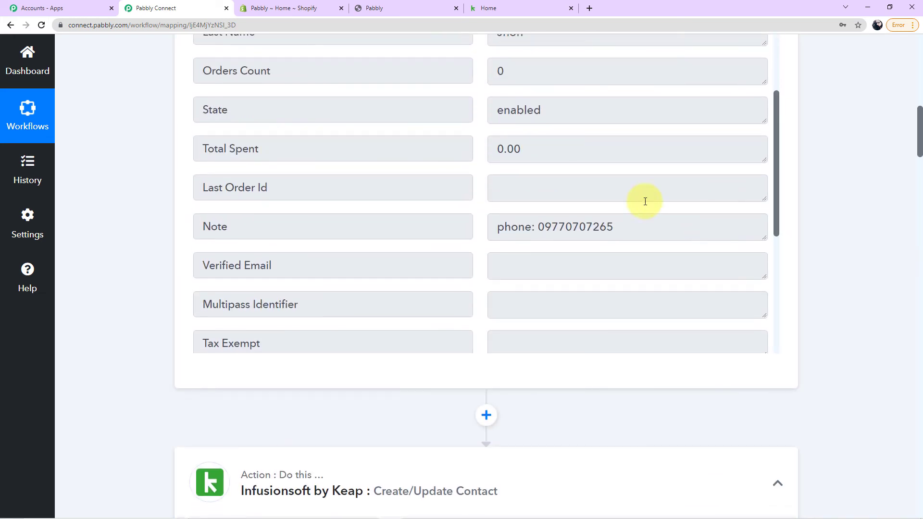
{"action": "scroll", "coordinate": [645, 201], "scroll_direction": "up", "scroll_amount": 2}
{"action": "left_click_drag", "start_coordinate": [570, 124], "coordinate": [478, 130]}
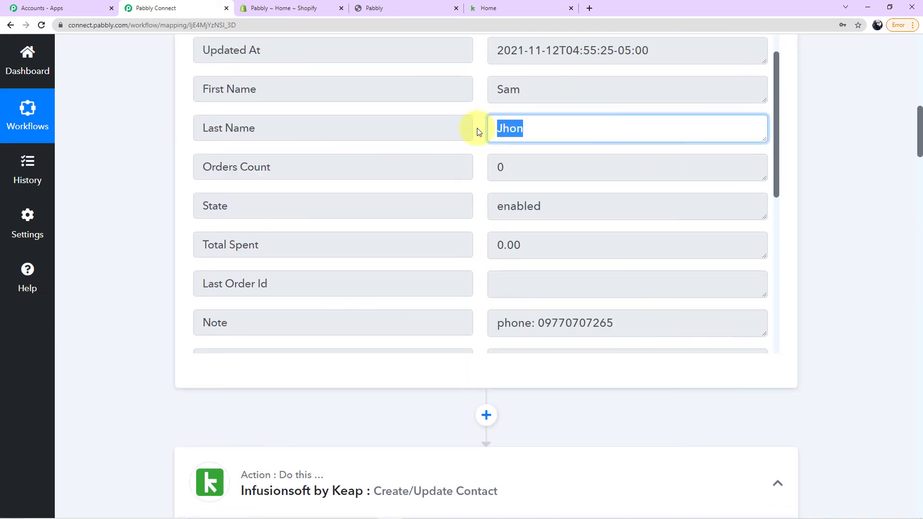
{"action": "scroll", "coordinate": [833, 257], "scroll_direction": "down", "scroll_amount": 9}
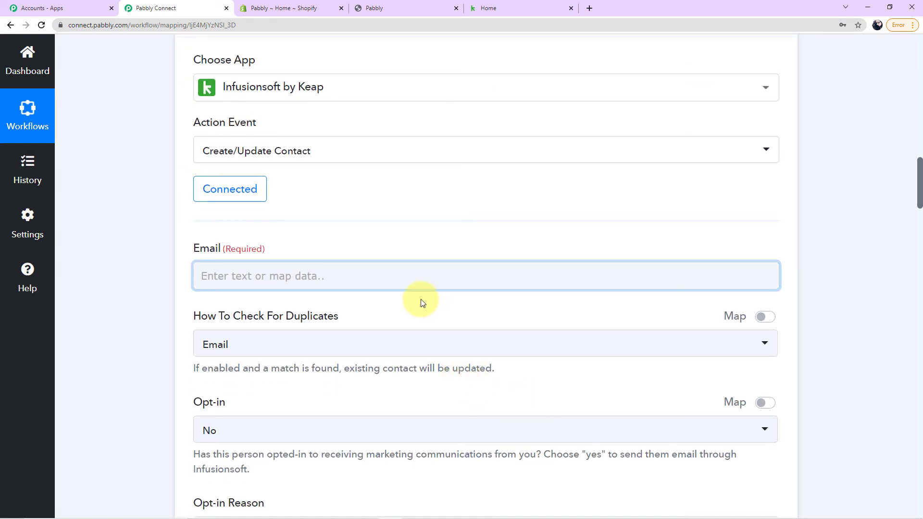
Map the Infusionsoft contact's Email field to the email from the Shopify New Customer data and close the mapping list
{"action": "left_click", "coordinate": [313, 275]}
{"action": "scroll", "coordinate": [289, 289], "scroll_direction": "down", "scroll_amount": 2}
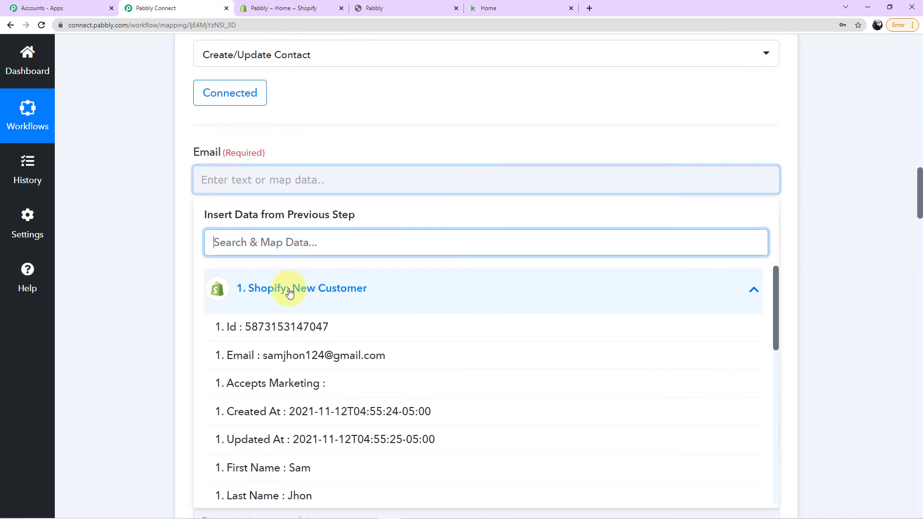
{"action": "scroll", "coordinate": [354, 321], "scroll_direction": "down", "scroll_amount": 1}
{"action": "scroll", "coordinate": [354, 322], "scroll_direction": "up", "scroll_amount": 1}
{"action": "left_click", "coordinate": [354, 307]}
{"action": "left_click", "coordinate": [307, 192]}
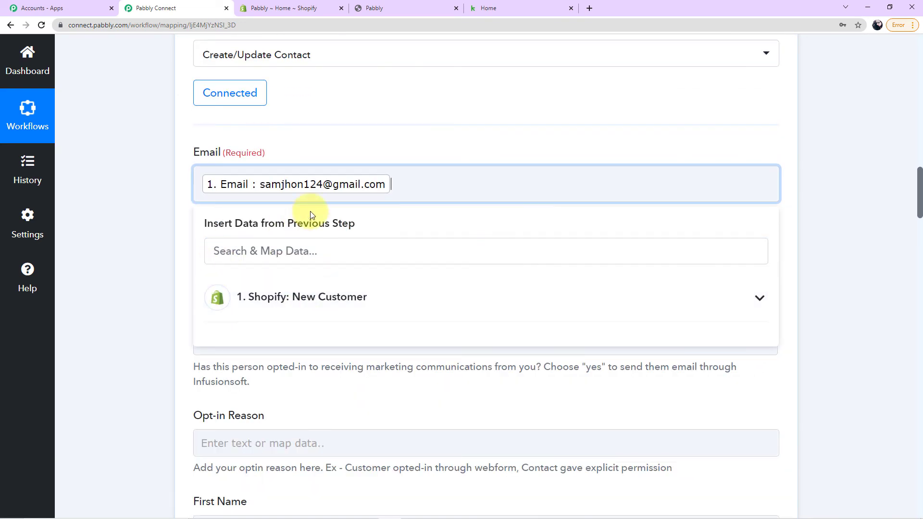
{"action": "left_click", "coordinate": [182, 207]}
{"action": "scroll", "coordinate": [181, 206], "scroll_direction": "down", "scroll_amount": 2}
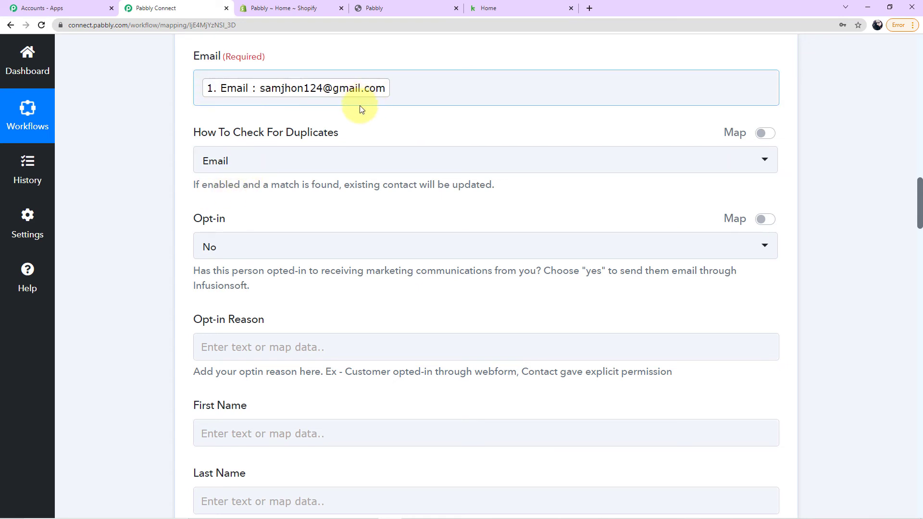
{"action": "scroll", "coordinate": [365, 115], "scroll_direction": "down", "scroll_amount": 4}
{"action": "scroll", "coordinate": [368, 117], "scroll_direction": "up", "scroll_amount": 1}
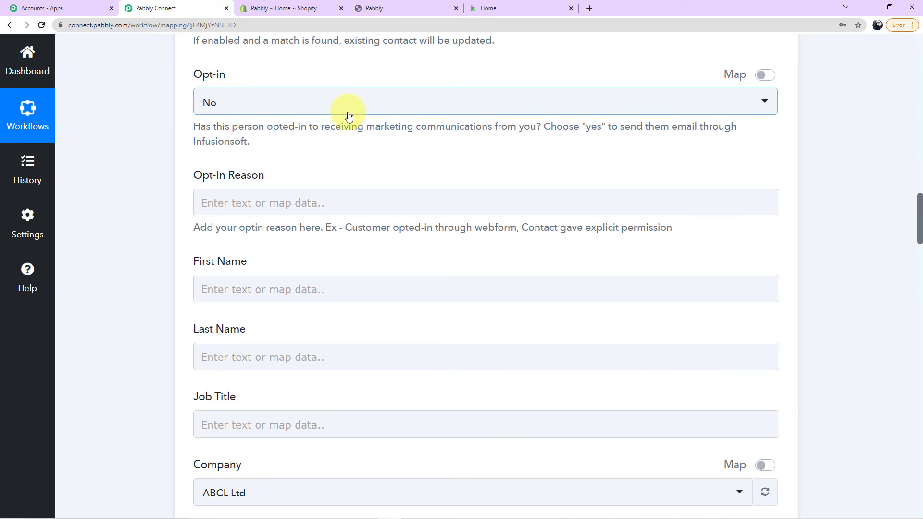
Map the Infusionsoft contact's First Name field to the first name from the Shopify New Customer data and close the mapping list
{"action": "scroll", "coordinate": [367, 139], "scroll_direction": "down", "scroll_amount": 1}
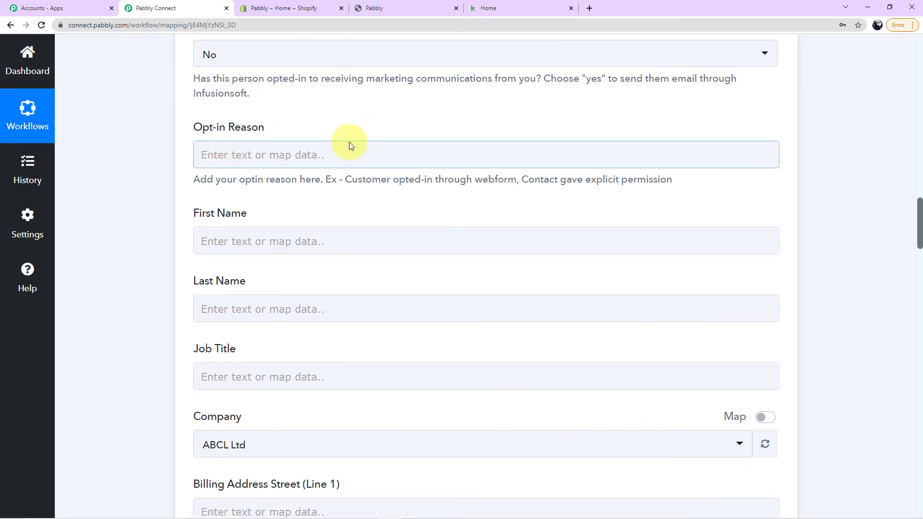
{"action": "scroll", "coordinate": [350, 144], "scroll_direction": "down", "scroll_amount": 2}
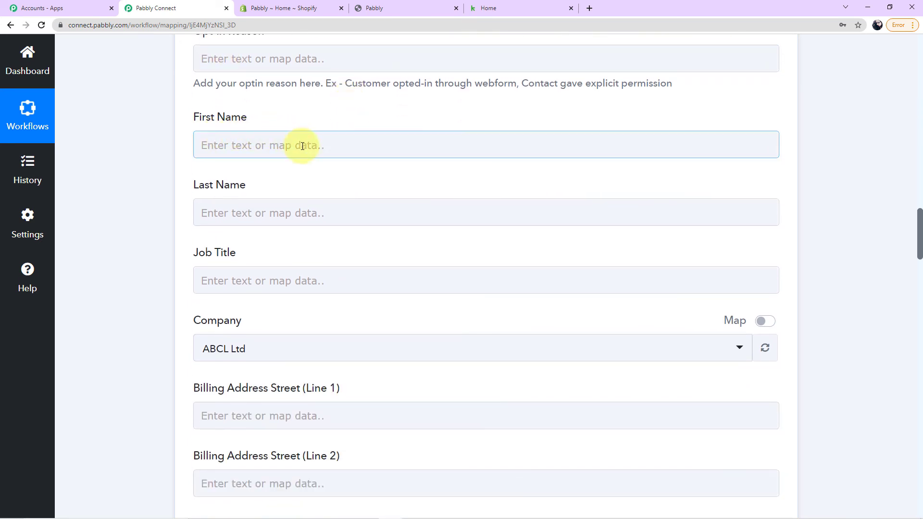
{"action": "left_click", "coordinate": [294, 148]}
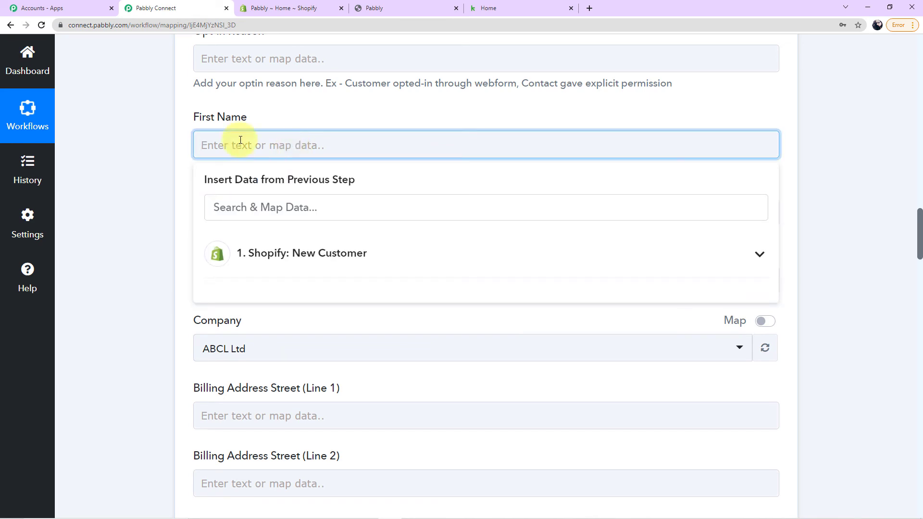
{"action": "left_click", "coordinate": [350, 252]}
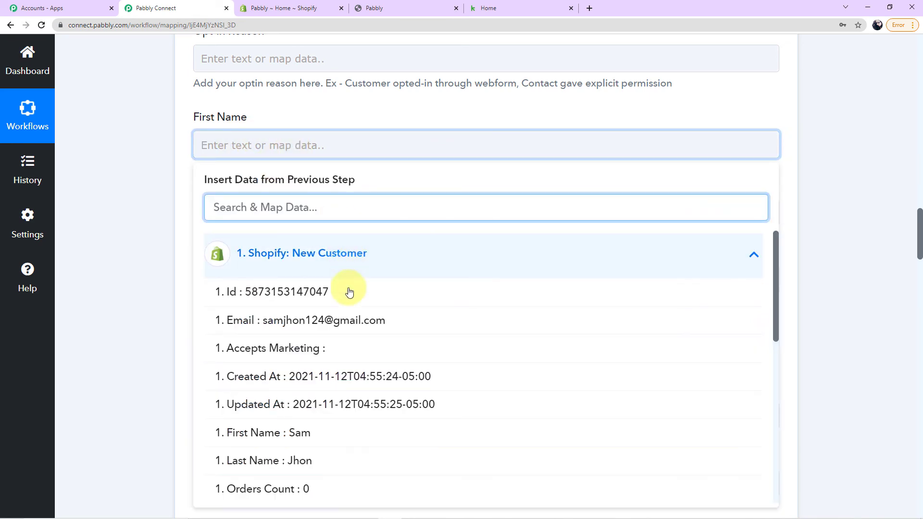
{"action": "scroll", "coordinate": [347, 333], "scroll_direction": "up", "scroll_amount": 2}
{"action": "scroll", "coordinate": [347, 333], "scroll_direction": "down", "scroll_amount": 3}
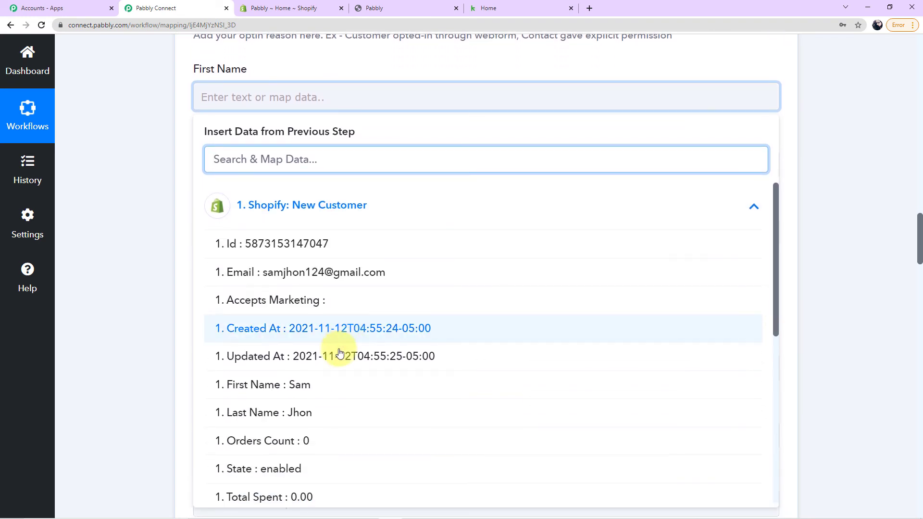
{"action": "left_click", "coordinate": [332, 393]}
{"action": "left_click", "coordinate": [148, 249]}
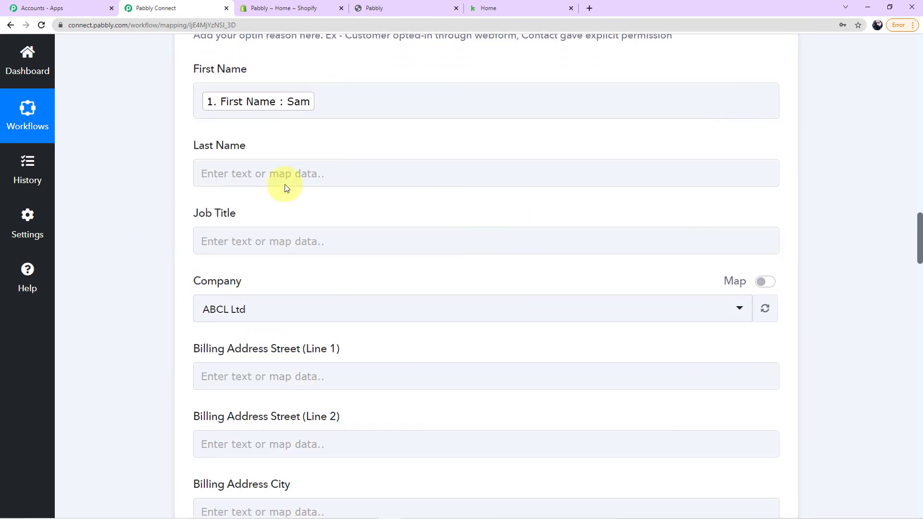
Map the Last Name field to the last name from the Shopify New Customer data and close the mapping list
{"action": "left_click", "coordinate": [287, 172]}
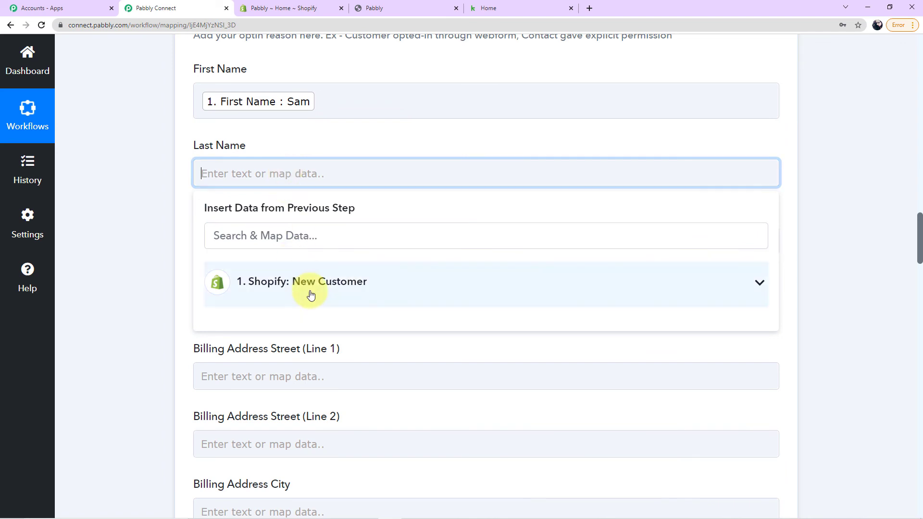
{"action": "left_click", "coordinate": [309, 287]}
{"action": "scroll", "coordinate": [316, 374], "scroll_direction": "down", "scroll_amount": 1}
{"action": "left_click", "coordinate": [250, 439]}
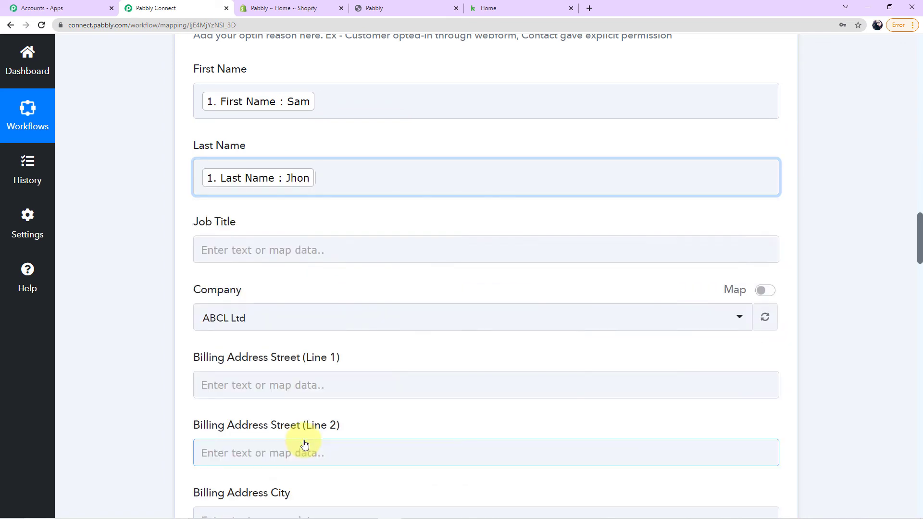
{"action": "left_click", "coordinate": [129, 205]}
Look over the optional billing and shipping address fields and review the mapped email, first name and last name
{"action": "scroll", "coordinate": [144, 206], "scroll_direction": "down", "scroll_amount": 4}
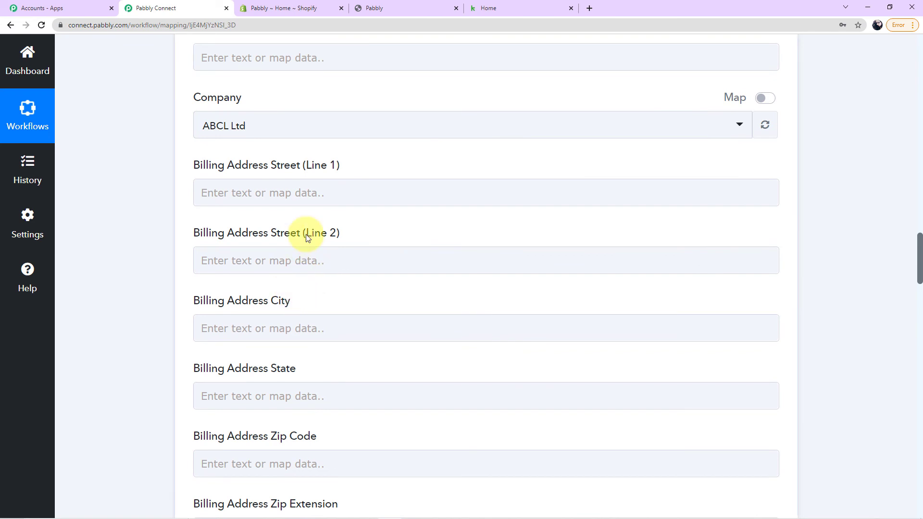
{"action": "scroll", "coordinate": [308, 238], "scroll_direction": "down", "scroll_amount": 1}
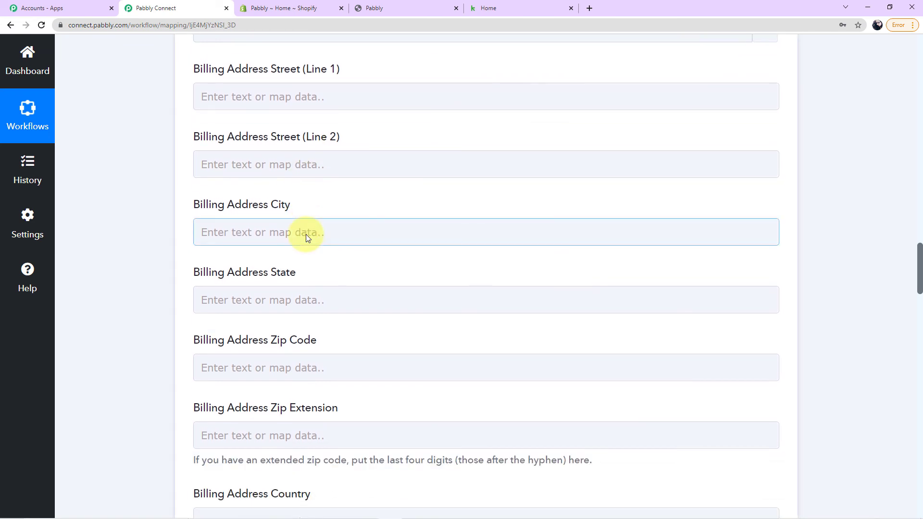
{"action": "scroll", "coordinate": [307, 234], "scroll_direction": "down", "scroll_amount": 2}
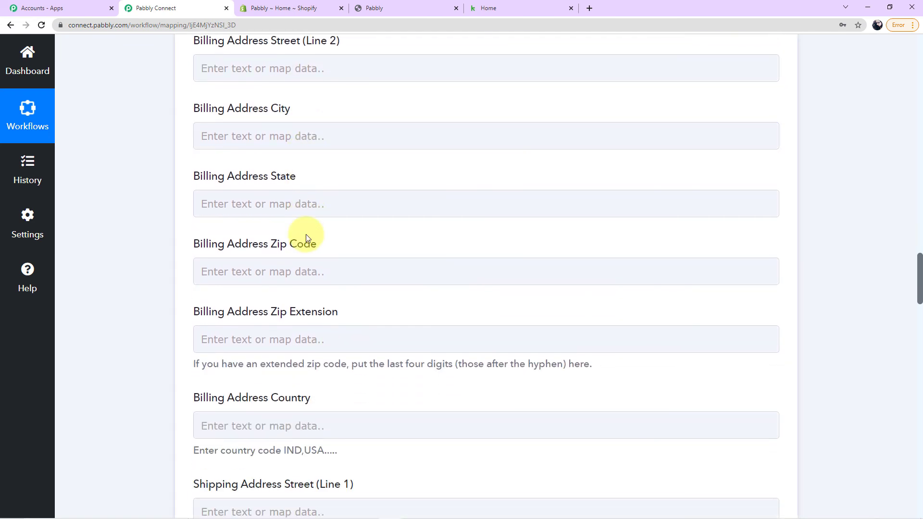
{"action": "scroll", "coordinate": [305, 238], "scroll_direction": "down", "scroll_amount": 7}
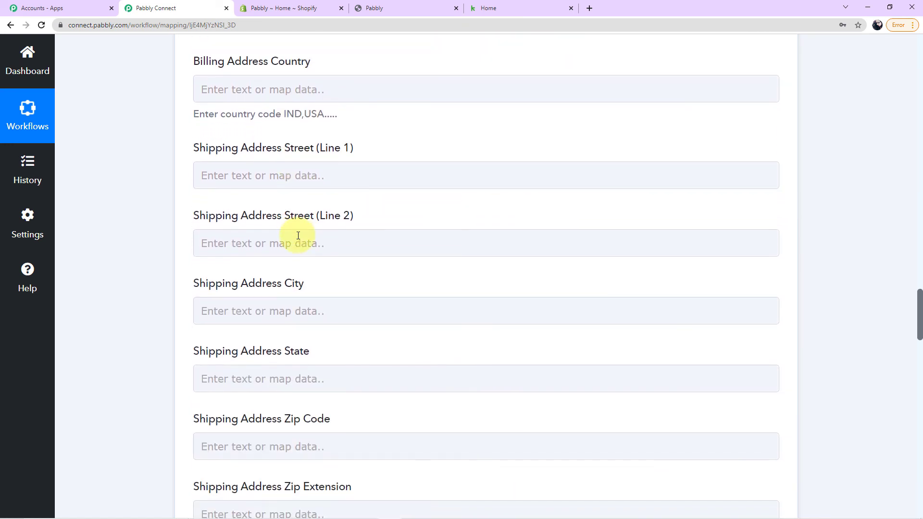
{"action": "scroll", "coordinate": [298, 235], "scroll_direction": "up", "scroll_amount": 9}
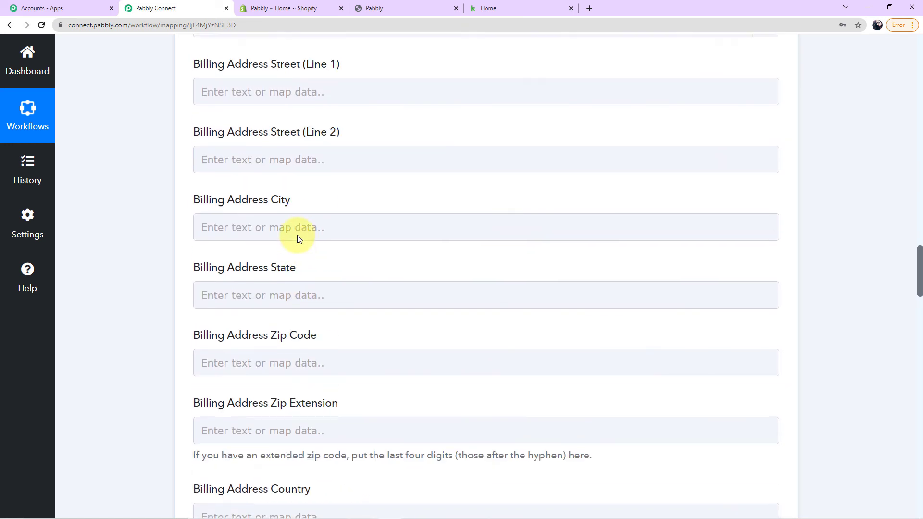
{"action": "scroll", "coordinate": [297, 235], "scroll_direction": "up", "scroll_amount": 7}
{"action": "scroll", "coordinate": [298, 235], "scroll_direction": "down", "scroll_amount": 1}
{"action": "scroll", "coordinate": [299, 234], "scroll_direction": "up", "scroll_amount": 6}
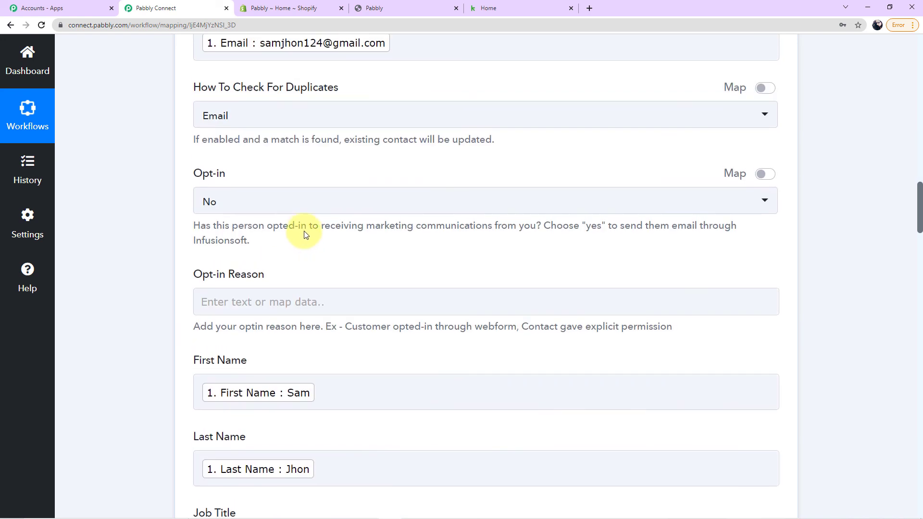
{"action": "scroll", "coordinate": [303, 233], "scroll_direction": "up", "scroll_amount": 6}
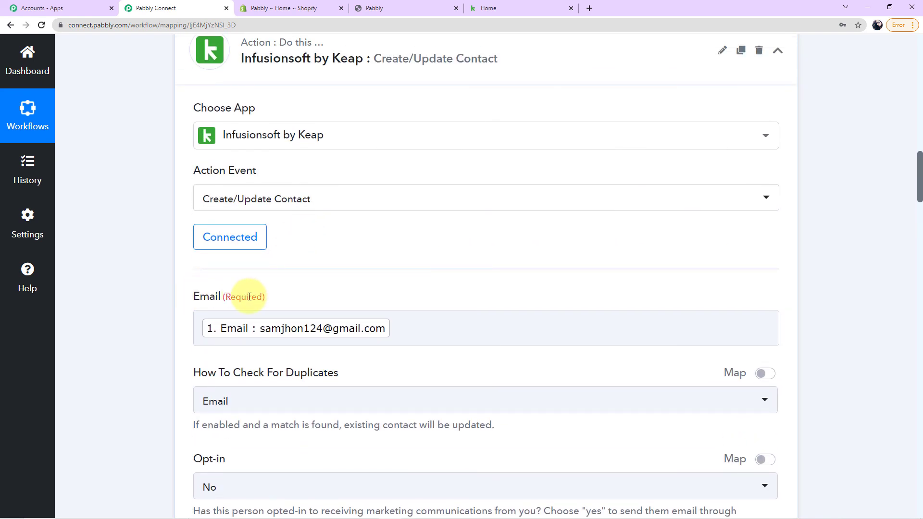
{"action": "scroll", "coordinate": [274, 300], "scroll_direction": "down", "scroll_amount": 2}
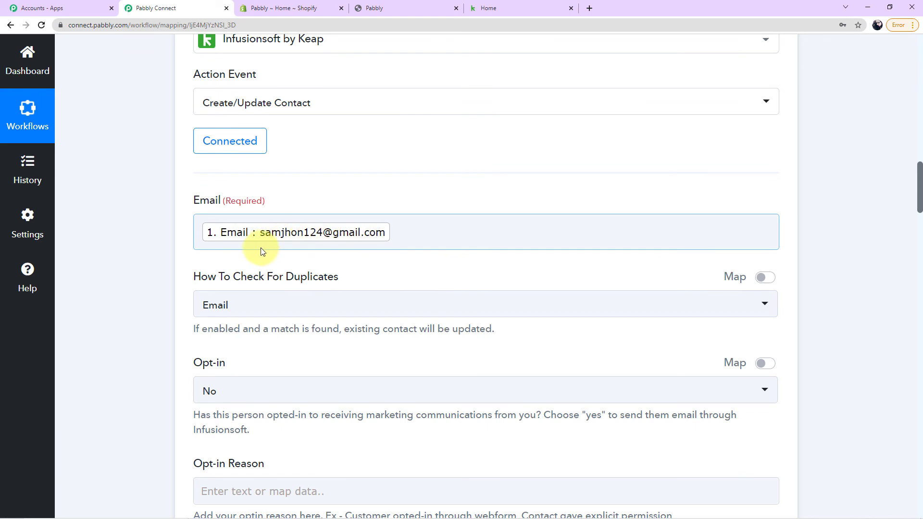
{"action": "scroll", "coordinate": [414, 238], "scroll_direction": "down", "scroll_amount": 8}
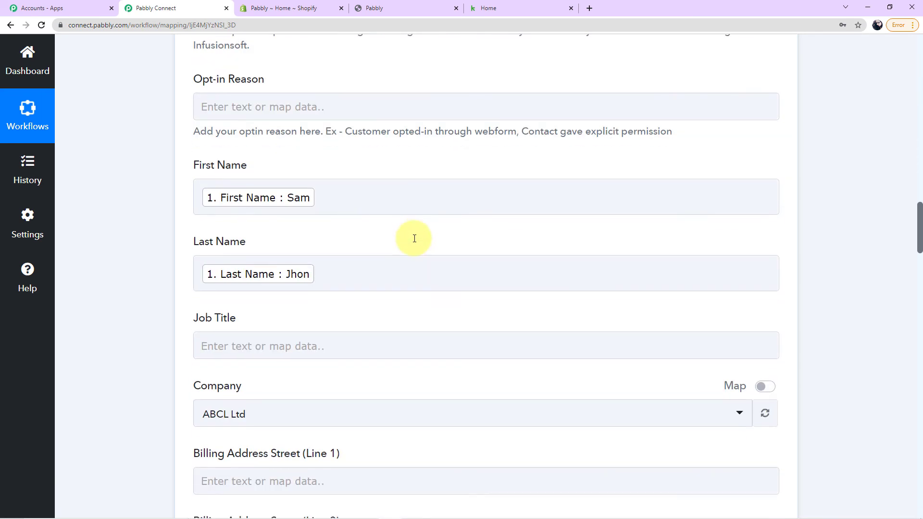
{"action": "scroll", "coordinate": [414, 238], "scroll_direction": "down", "scroll_amount": 2}
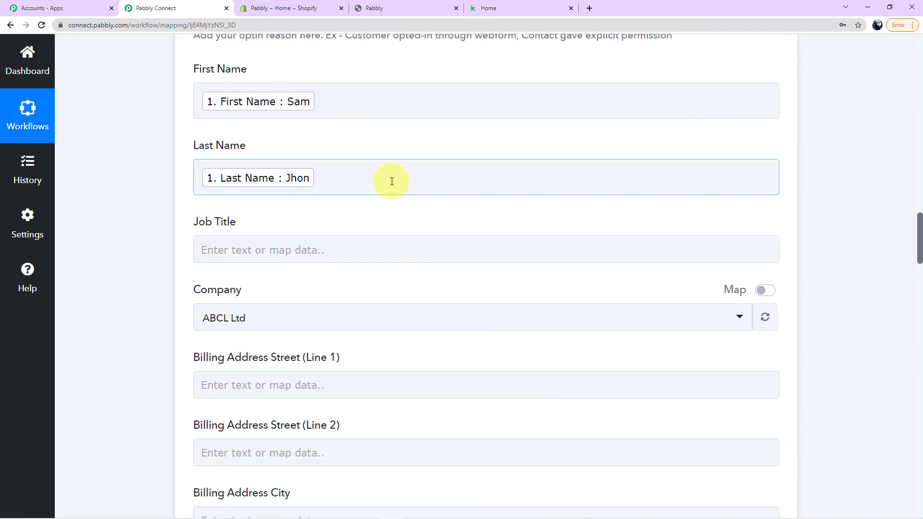
Map the Phone1 field to the Note value holding the phone number from the Shopify New Customer data and close the mapping list
{"action": "scroll", "coordinate": [392, 181], "scroll_direction": "down", "scroll_amount": 8}
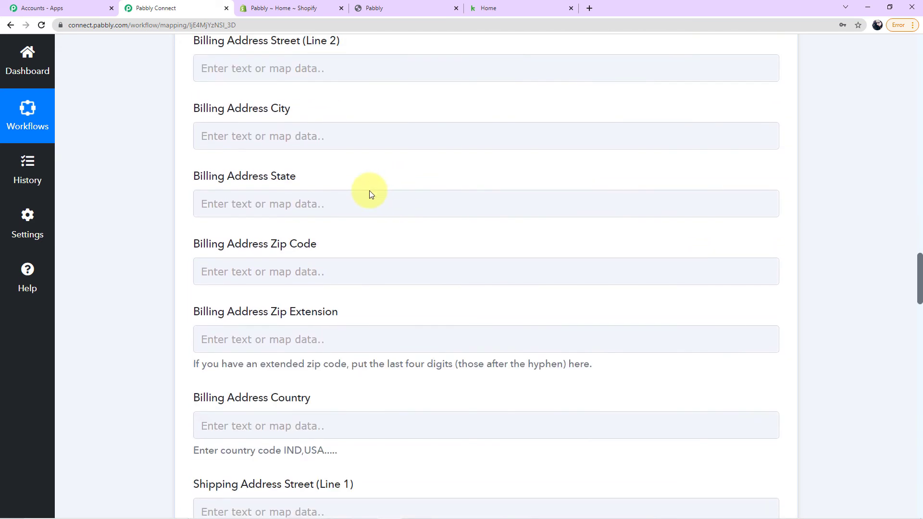
{"action": "scroll", "coordinate": [298, 218], "scroll_direction": "down", "scroll_amount": 10}
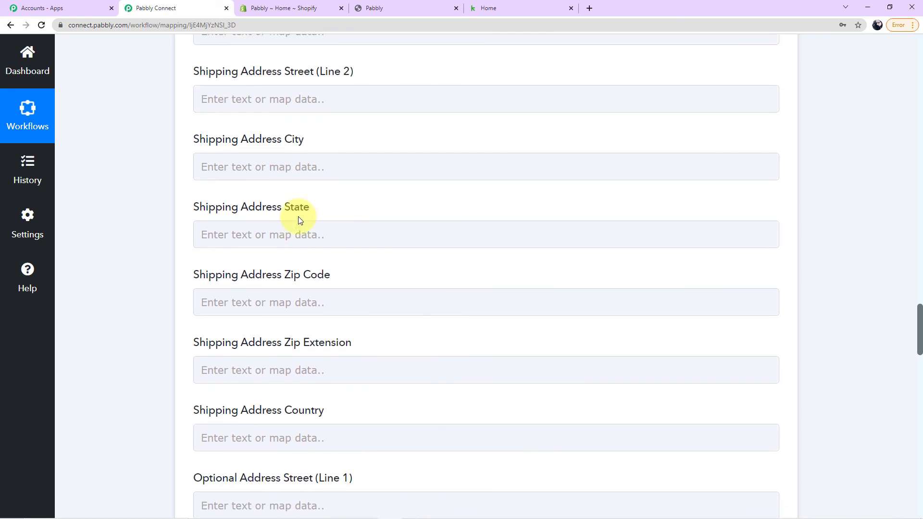
{"action": "scroll", "coordinate": [297, 217], "scroll_direction": "down", "scroll_amount": 8}
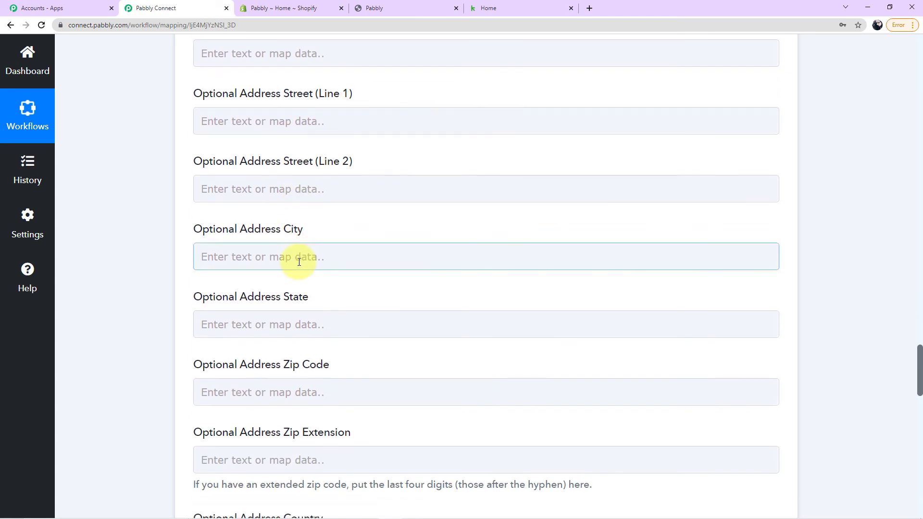
{"action": "scroll", "coordinate": [299, 262], "scroll_direction": "down", "scroll_amount": 8}
{"action": "left_click", "coordinate": [297, 231]}
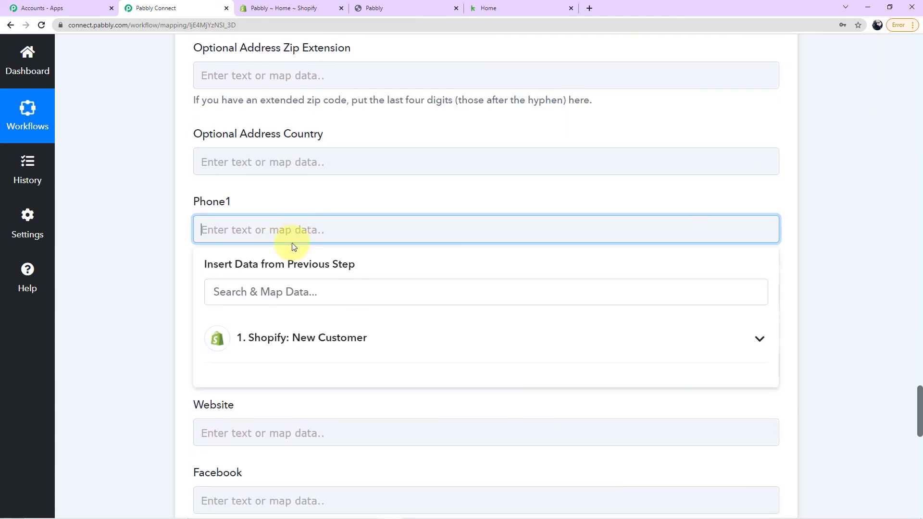
{"action": "left_click", "coordinate": [299, 339]}
{"action": "scroll", "coordinate": [313, 389], "scroll_direction": "down", "scroll_amount": 4}
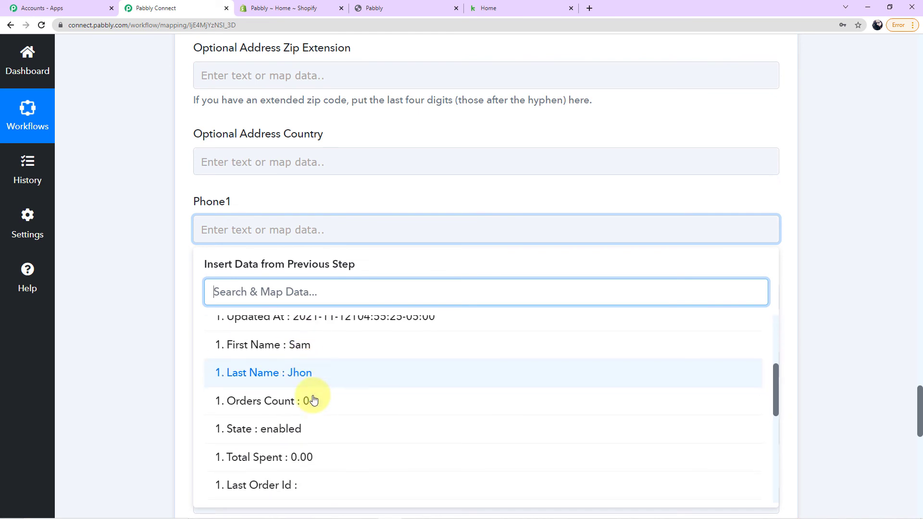
{"action": "scroll", "coordinate": [312, 401], "scroll_direction": "down", "scroll_amount": 2}
{"action": "left_click", "coordinate": [319, 396]}
{"action": "left_click", "coordinate": [115, 307]}
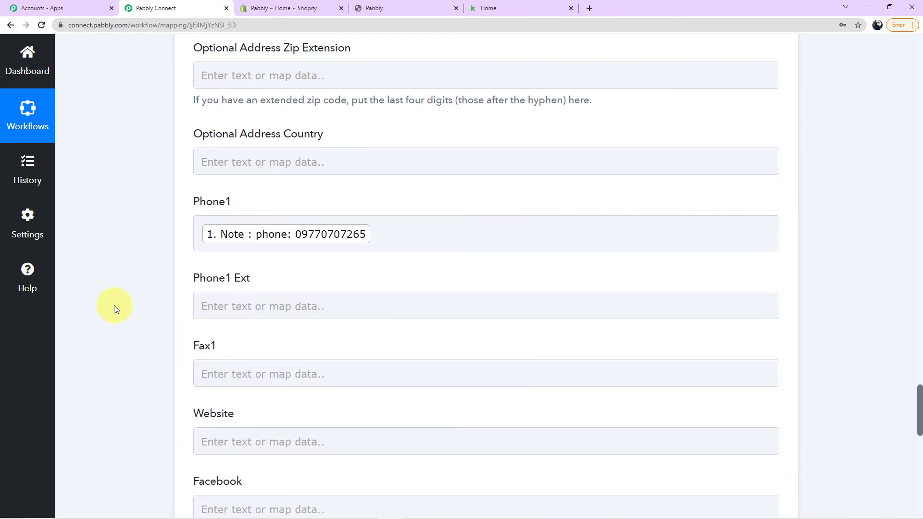
Check the end of the action form, switch to Keap and look through the list of all contacts
{"action": "scroll", "coordinate": [290, 328], "scroll_direction": "down", "scroll_amount": 10}
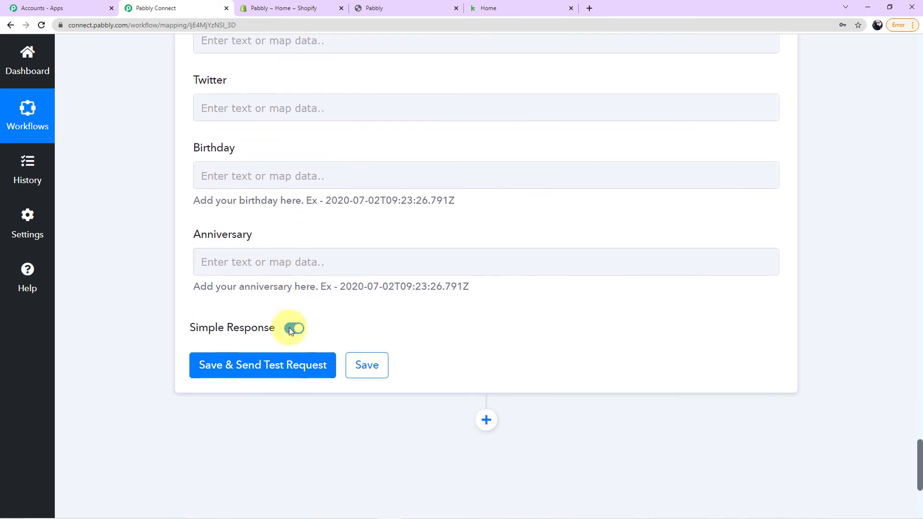
{"action": "scroll", "coordinate": [289, 327], "scroll_direction": "down", "scroll_amount": 1}
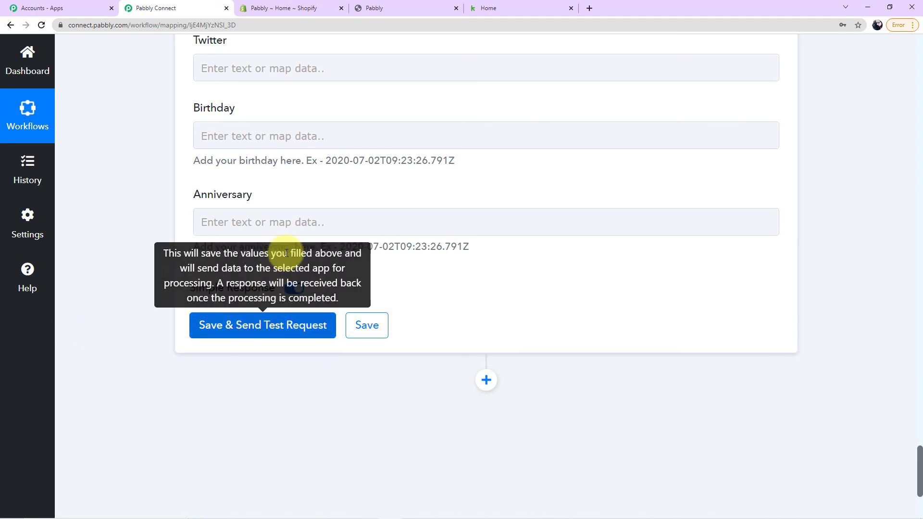
{"action": "left_click", "coordinate": [522, 8]}
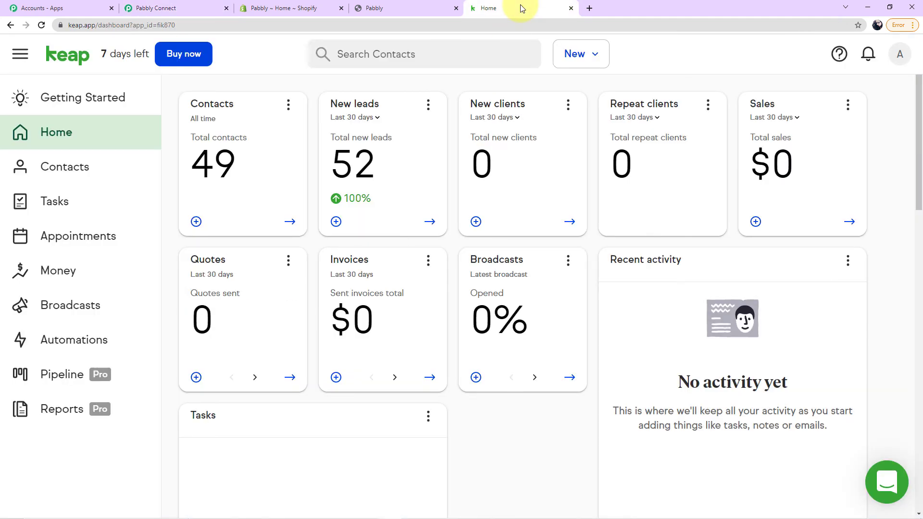
{"action": "left_click", "coordinate": [115, 167]}
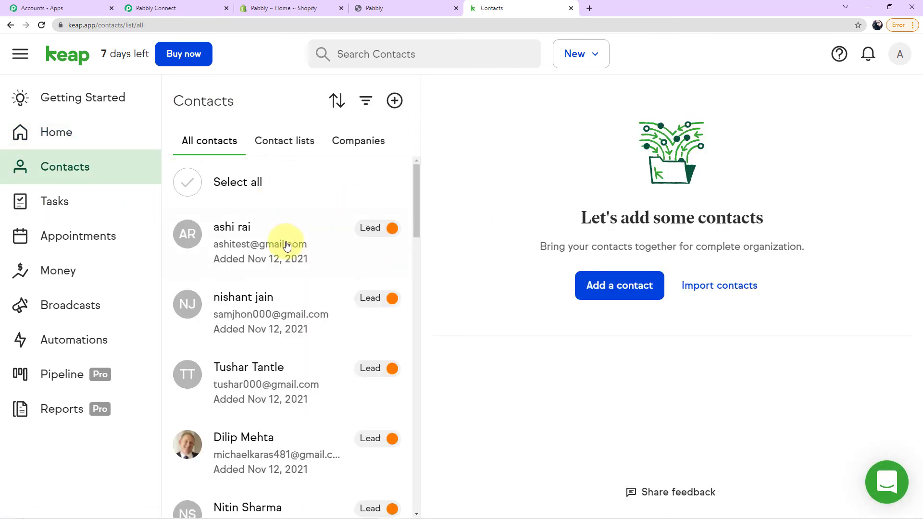
{"action": "scroll", "coordinate": [288, 226], "scroll_direction": "down", "scroll_amount": 3}
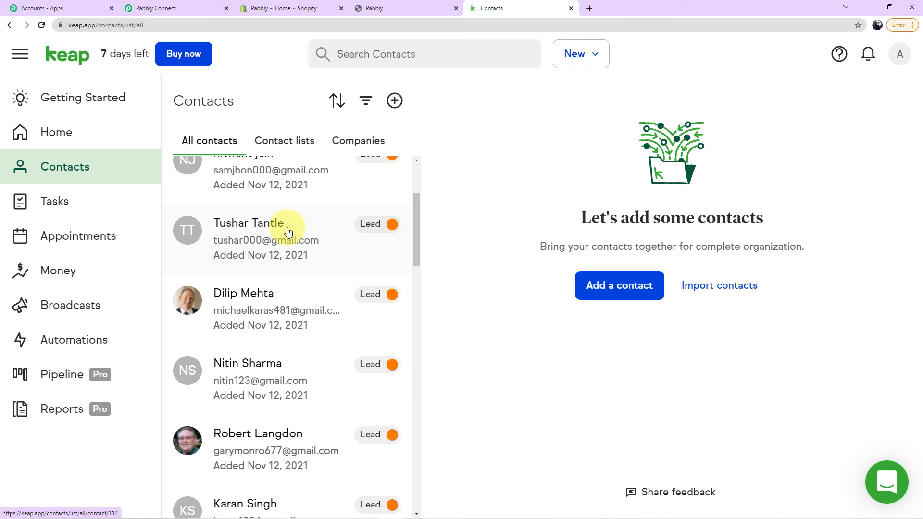
{"action": "scroll", "coordinate": [277, 282], "scroll_direction": "down", "scroll_amount": 2}
{"action": "scroll", "coordinate": [278, 281], "scroll_direction": "up", "scroll_amount": 5}
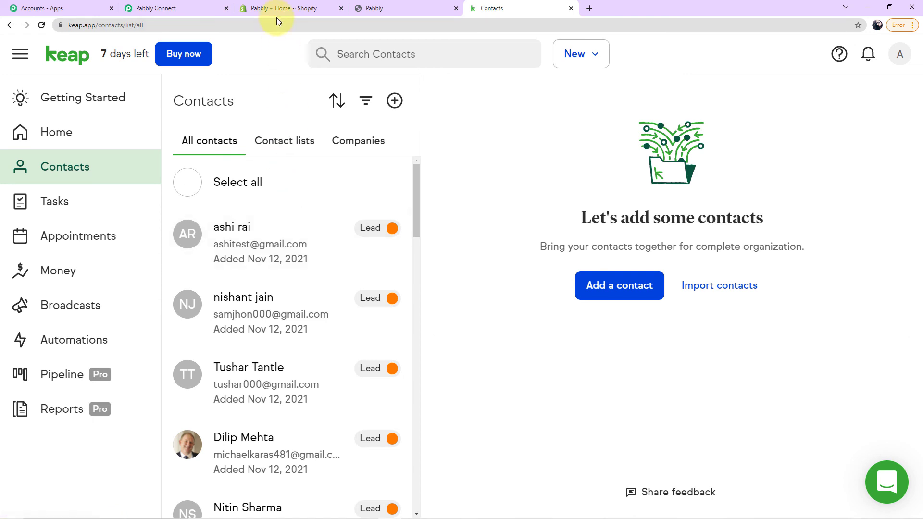
Switch back to Pabbly Connect, save the Create/Update Contact action while sending a test request, and review the received response
{"action": "left_click", "coordinate": [195, 6]}
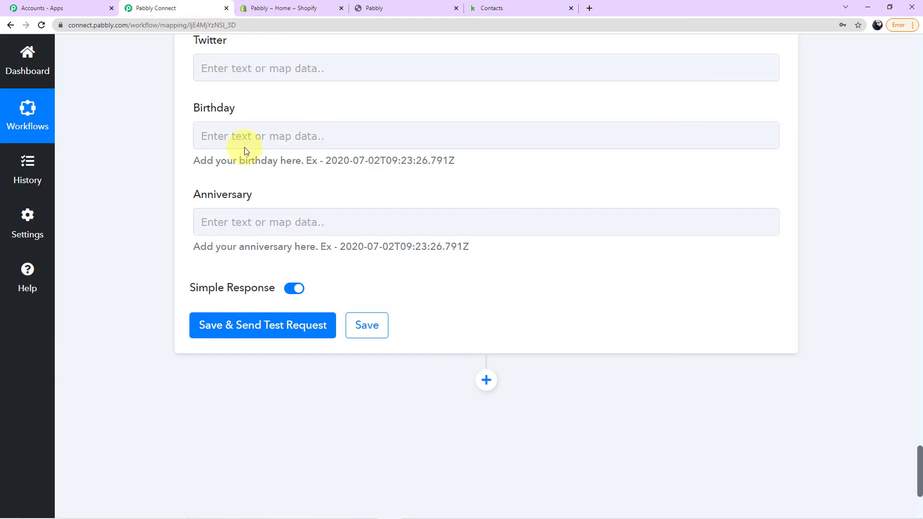
{"action": "left_click", "coordinate": [268, 325]}
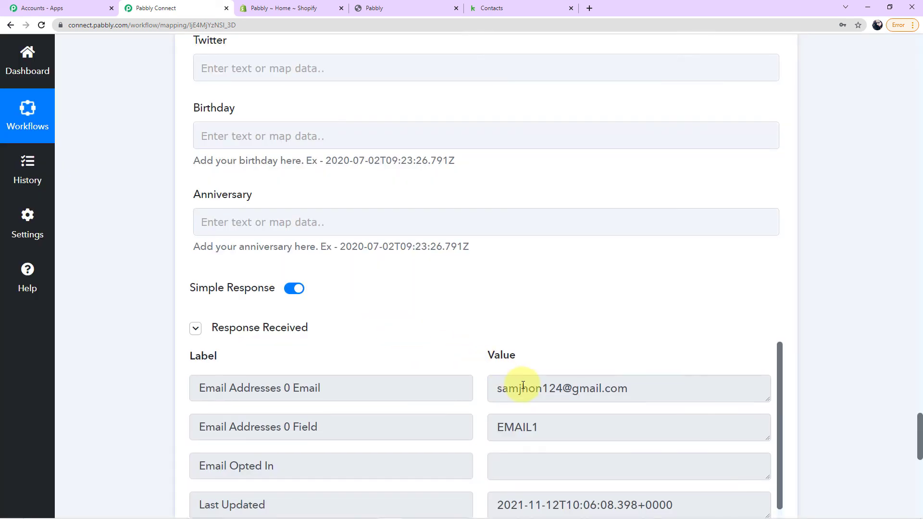
{"action": "scroll", "coordinate": [514, 384], "scroll_direction": "down", "scroll_amount": 3}
{"action": "scroll", "coordinate": [625, 399], "scroll_direction": "down", "scroll_amount": 2}
{"action": "scroll", "coordinate": [835, 414], "scroll_direction": "down", "scroll_amount": 4}
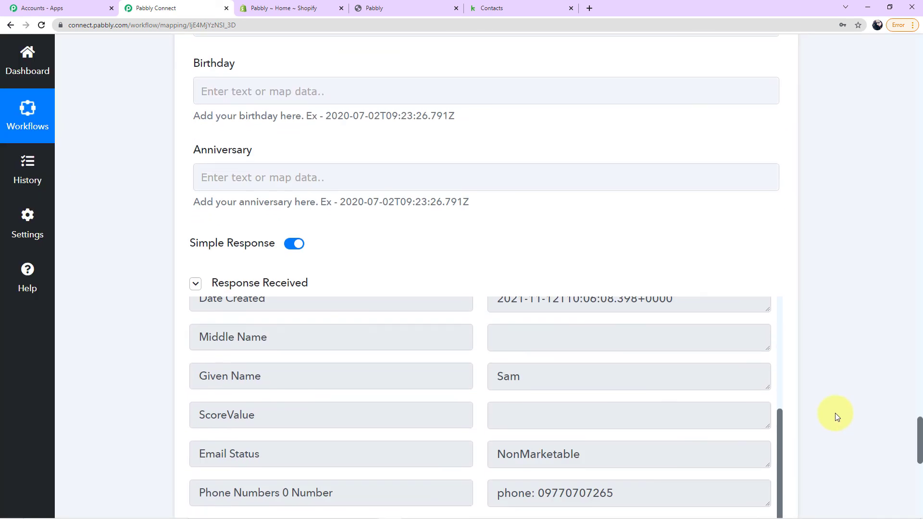
{"action": "scroll", "coordinate": [635, 356], "scroll_direction": "down", "scroll_amount": 3}
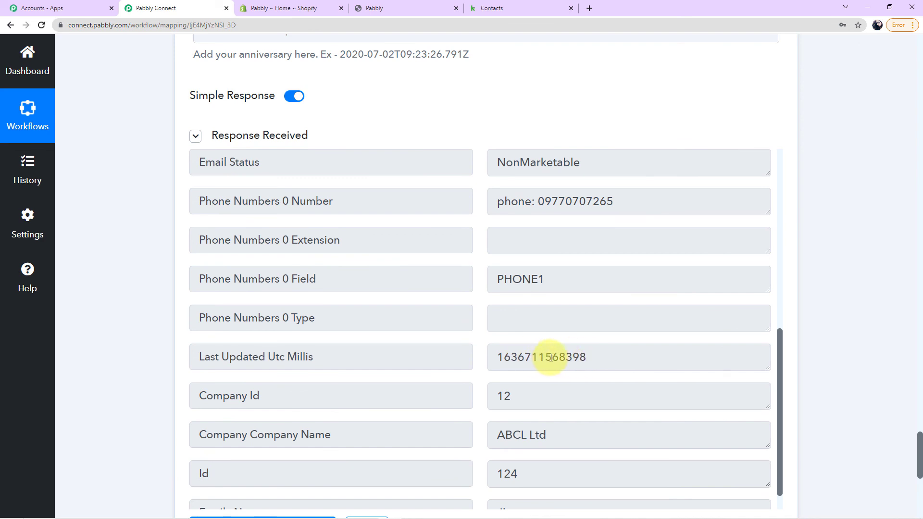
Switch to Keap and reload the list of all contacts to check for the contact from the test request
{"action": "left_click", "coordinate": [490, 8]}
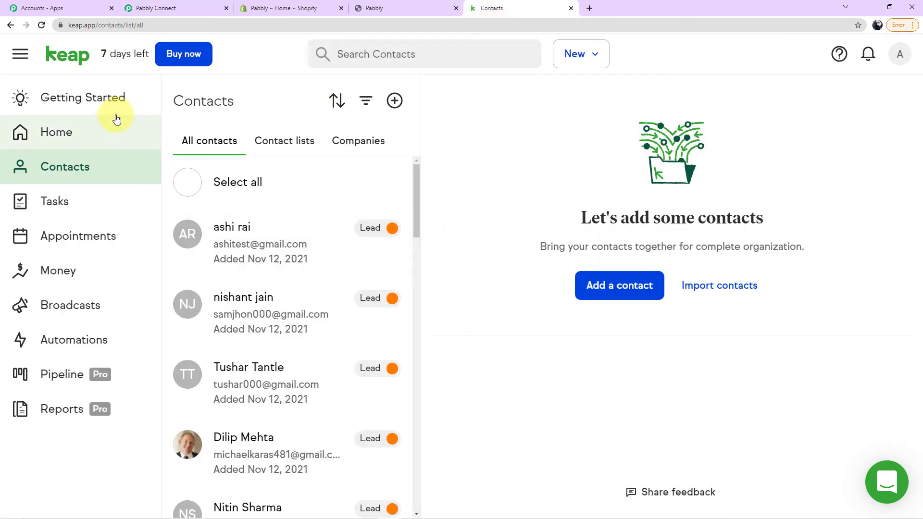
{"action": "left_click", "coordinate": [41, 25]}
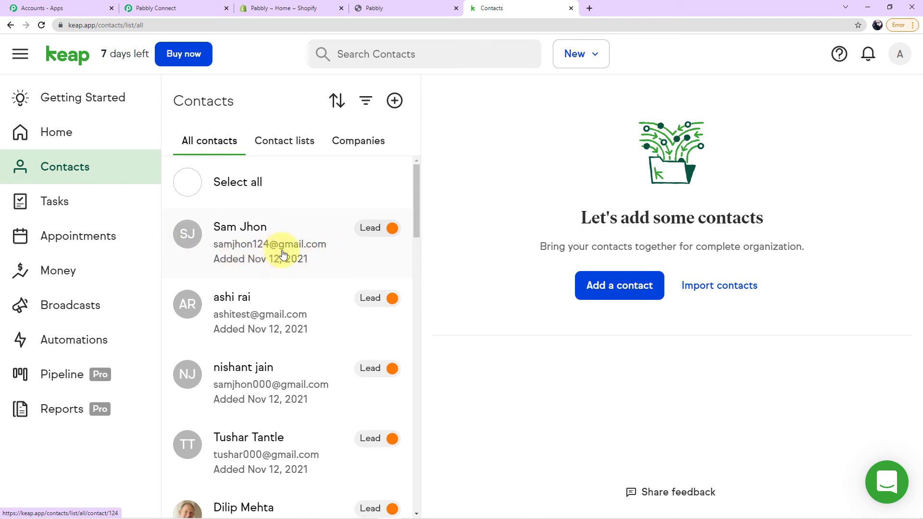
Switch back to Pabbly Connect and collapse both the Infusionsoft by Keap action and the Shopify New Customer trigger
{"action": "left_click", "coordinate": [186, 6]}
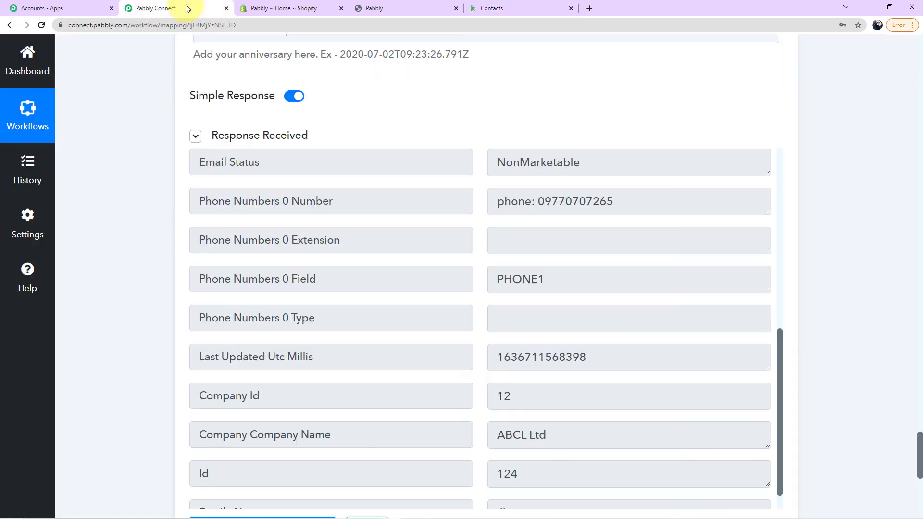
{"action": "scroll", "coordinate": [818, 331], "scroll_direction": "up", "scroll_amount": 20}
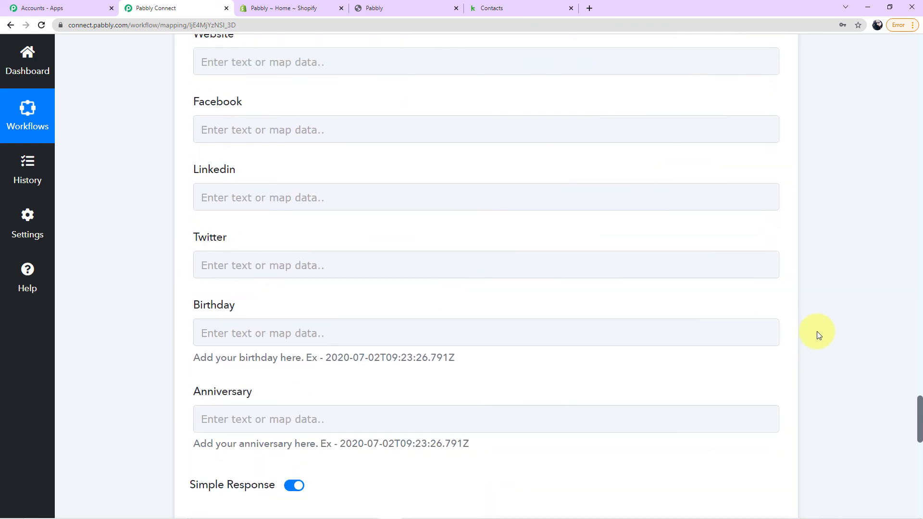
{"action": "scroll", "coordinate": [818, 334], "scroll_direction": "up", "scroll_amount": 20}
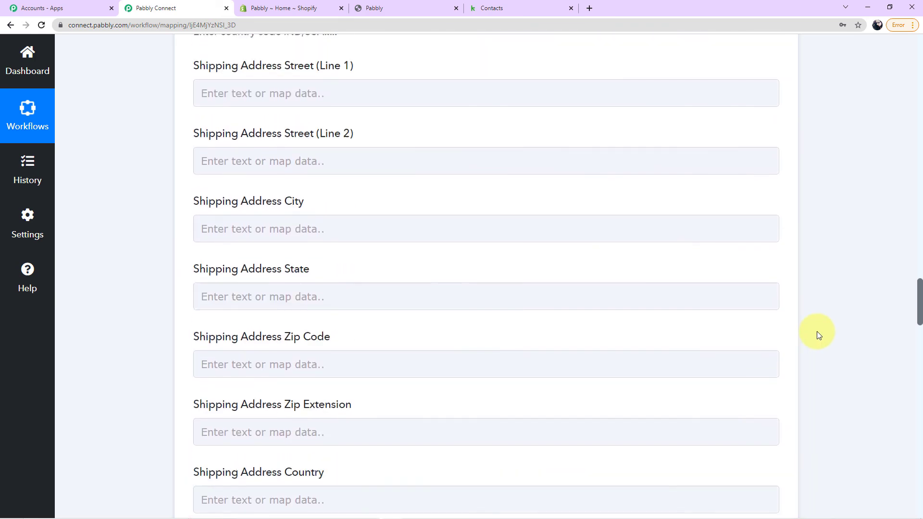
{"action": "scroll", "coordinate": [819, 335], "scroll_direction": "up", "scroll_amount": 20}
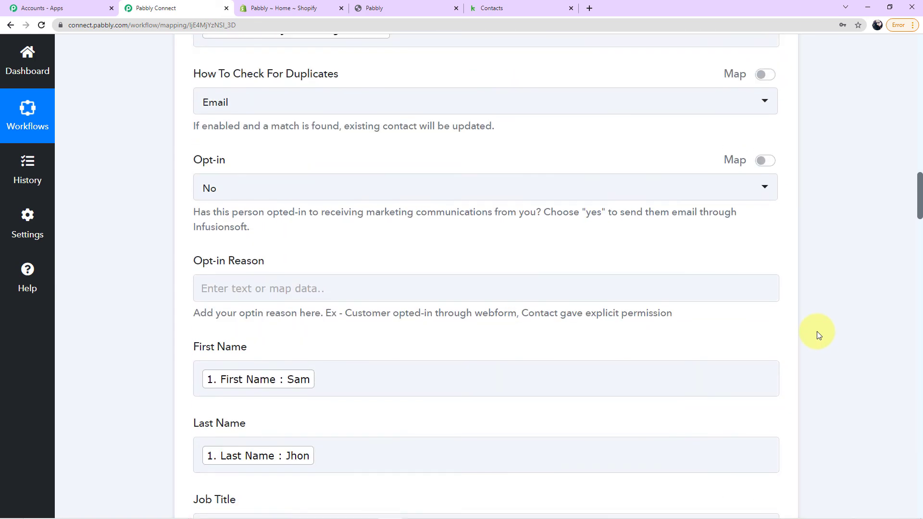
{"action": "left_click", "coordinate": [779, 293]}
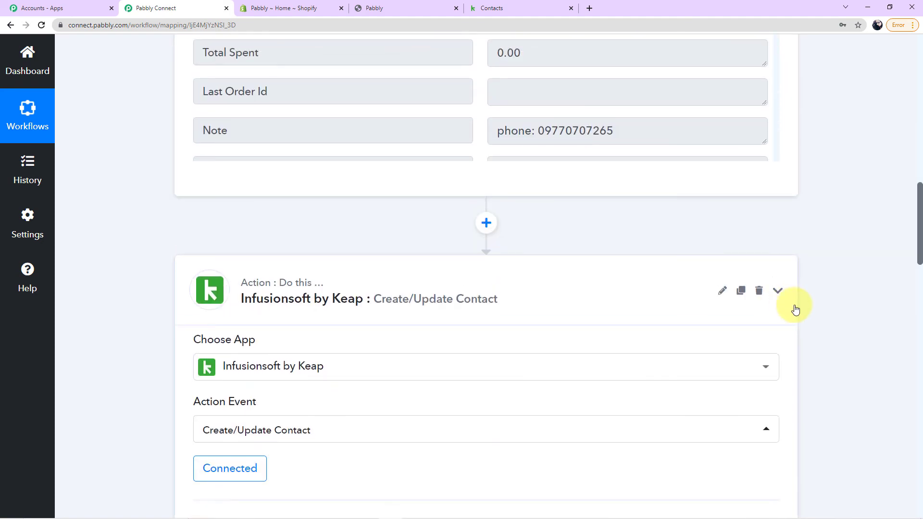
{"action": "scroll", "coordinate": [803, 311], "scroll_direction": "up", "scroll_amount": 10}
{"action": "scroll", "coordinate": [806, 307], "scroll_direction": "up", "scroll_amount": 7}
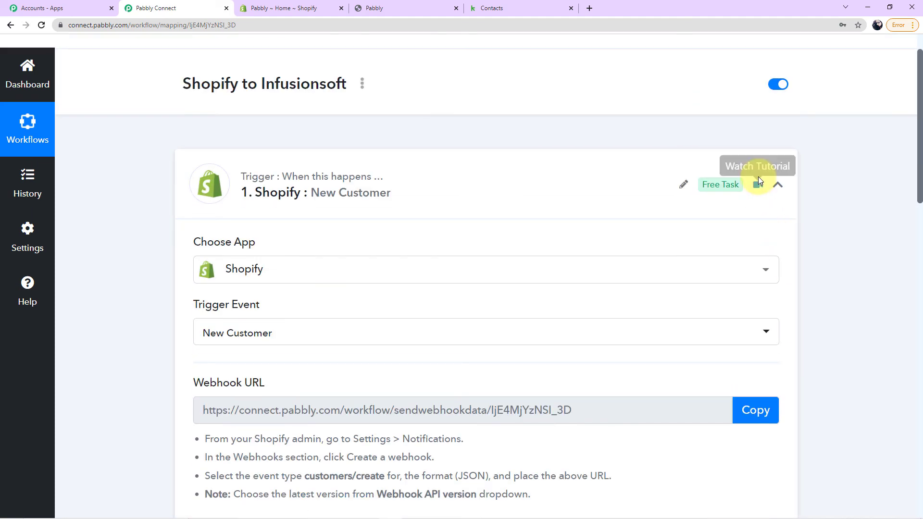
{"action": "left_click", "coordinate": [776, 186]}
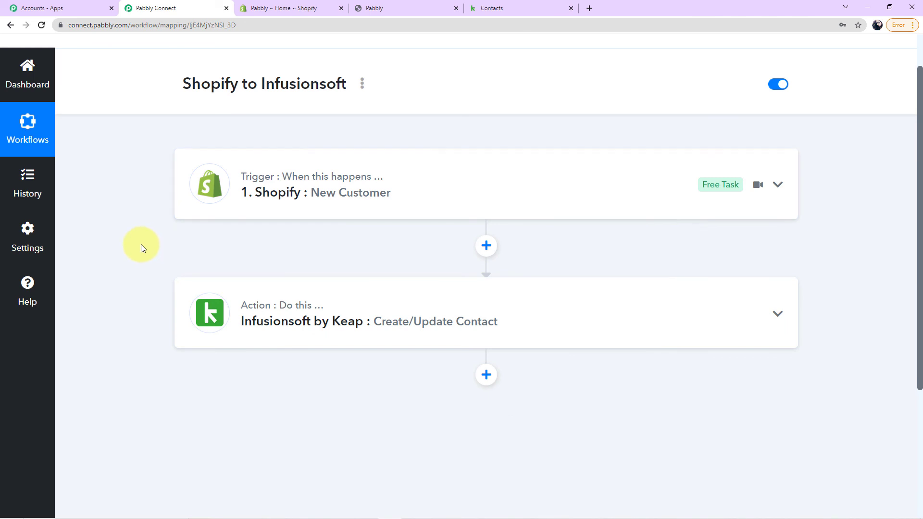